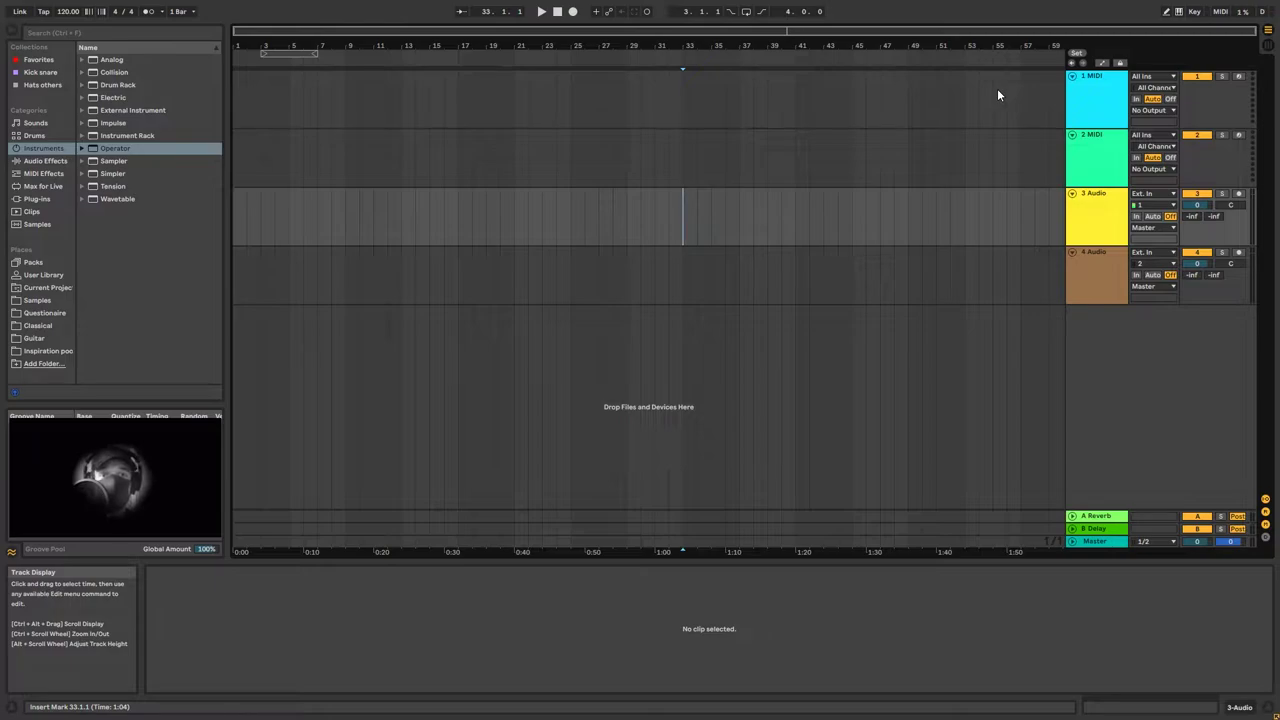
# Record a guitar take on the 4 Audio track with monitoring set to In and the tempo tapped in at 85 BPM
pyautogui.click(1136, 275)
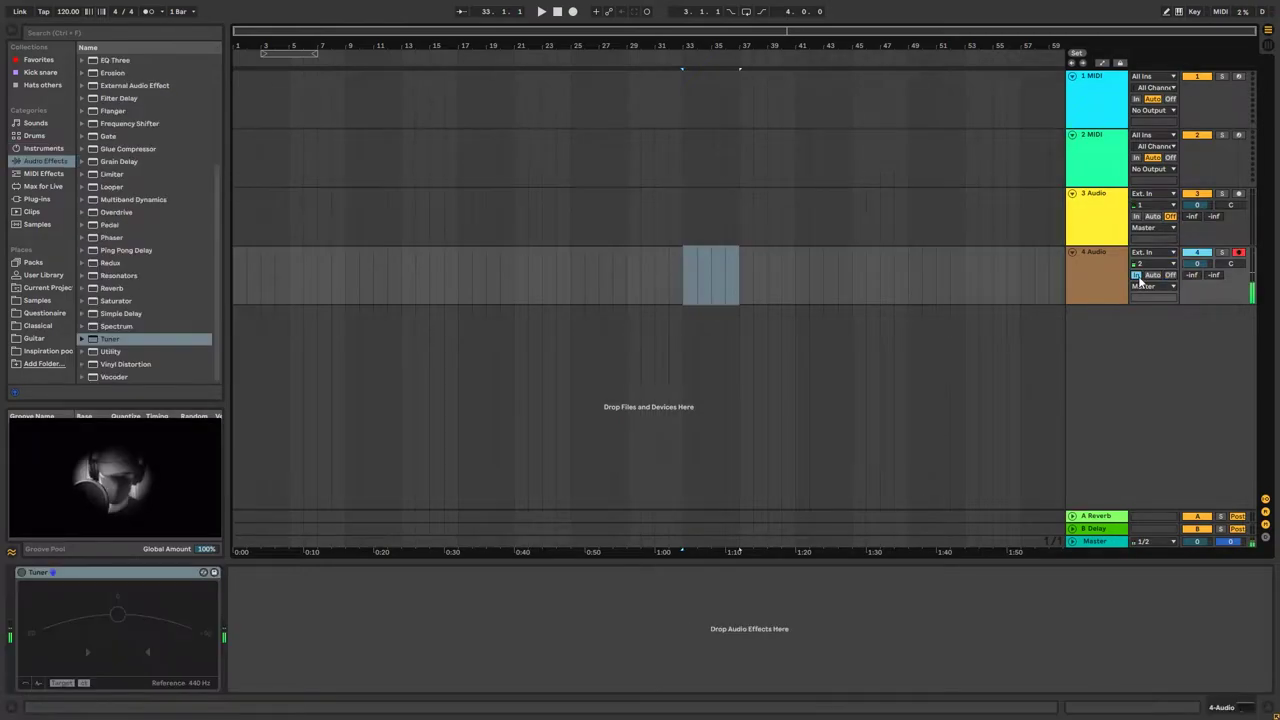
pyautogui.click(43, 12)
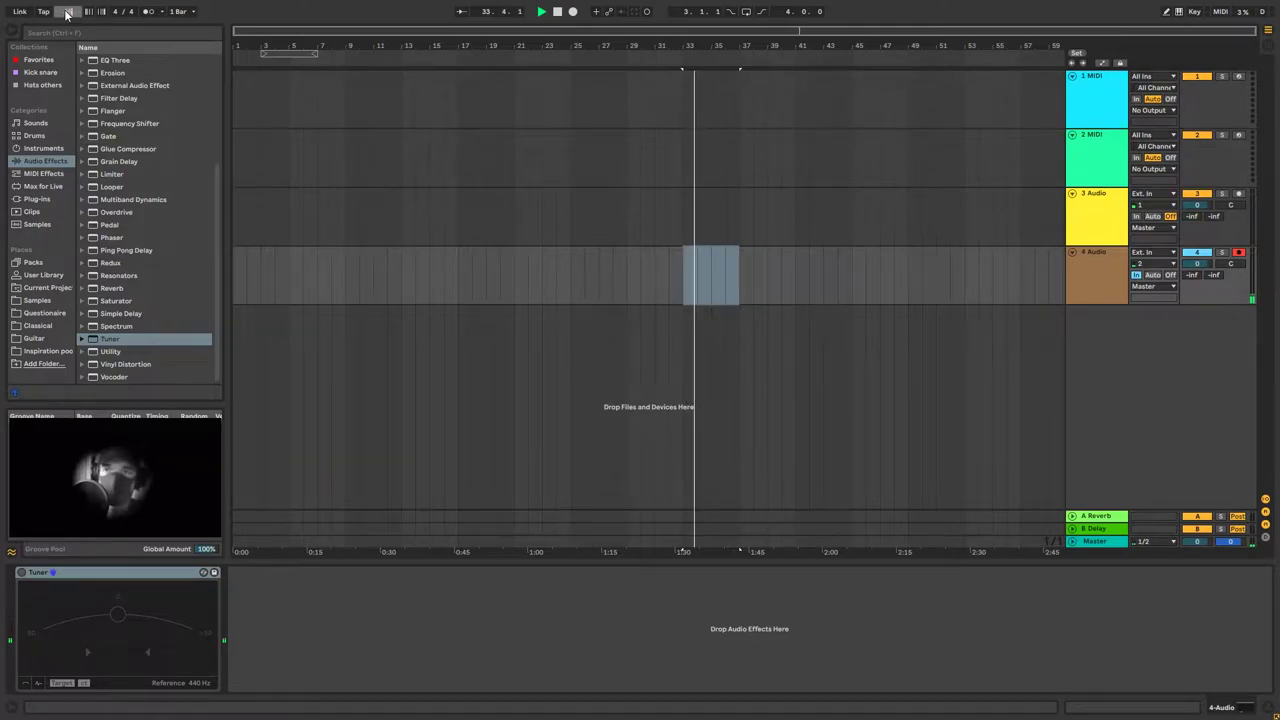
pyautogui.click(572, 11)
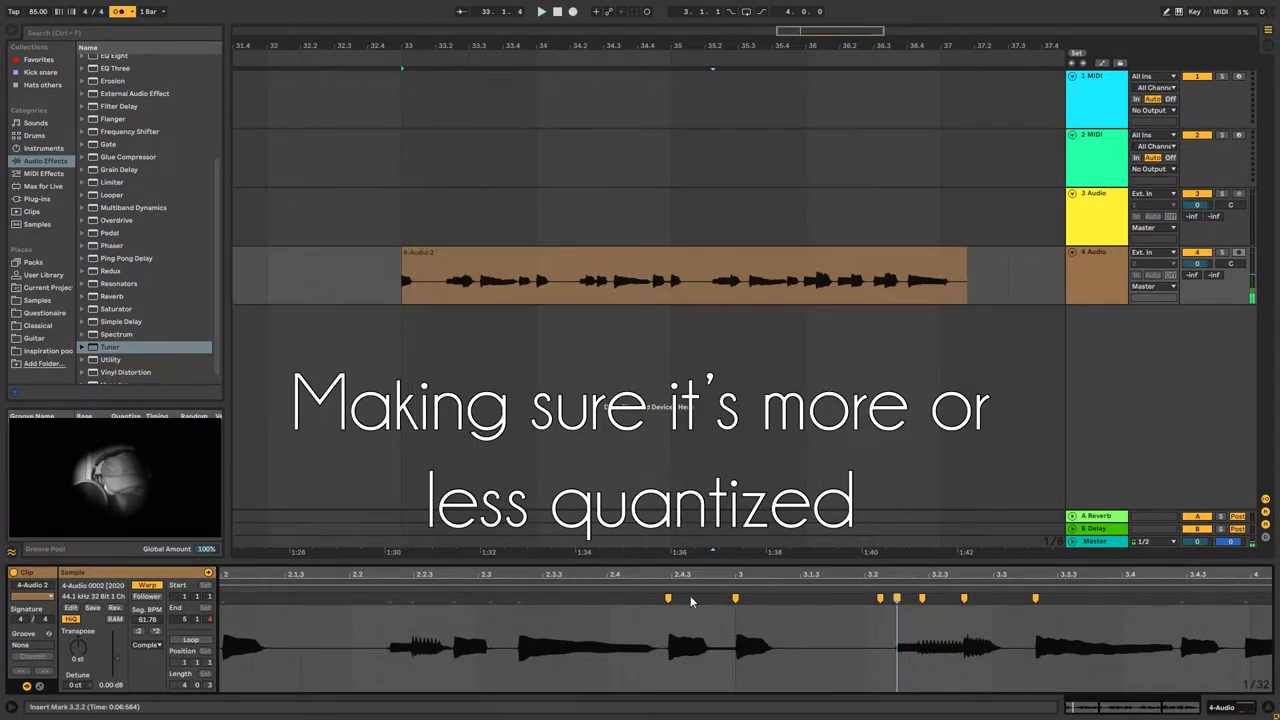
# Play back sections of the recorded guitar clip and adjust its warp timing so the notes sit roughly on the grid
pyautogui.click(634, 252)
pyautogui.press('space')
pyautogui.click(610, 299)
pyautogui.press('space')
pyautogui.press('space')
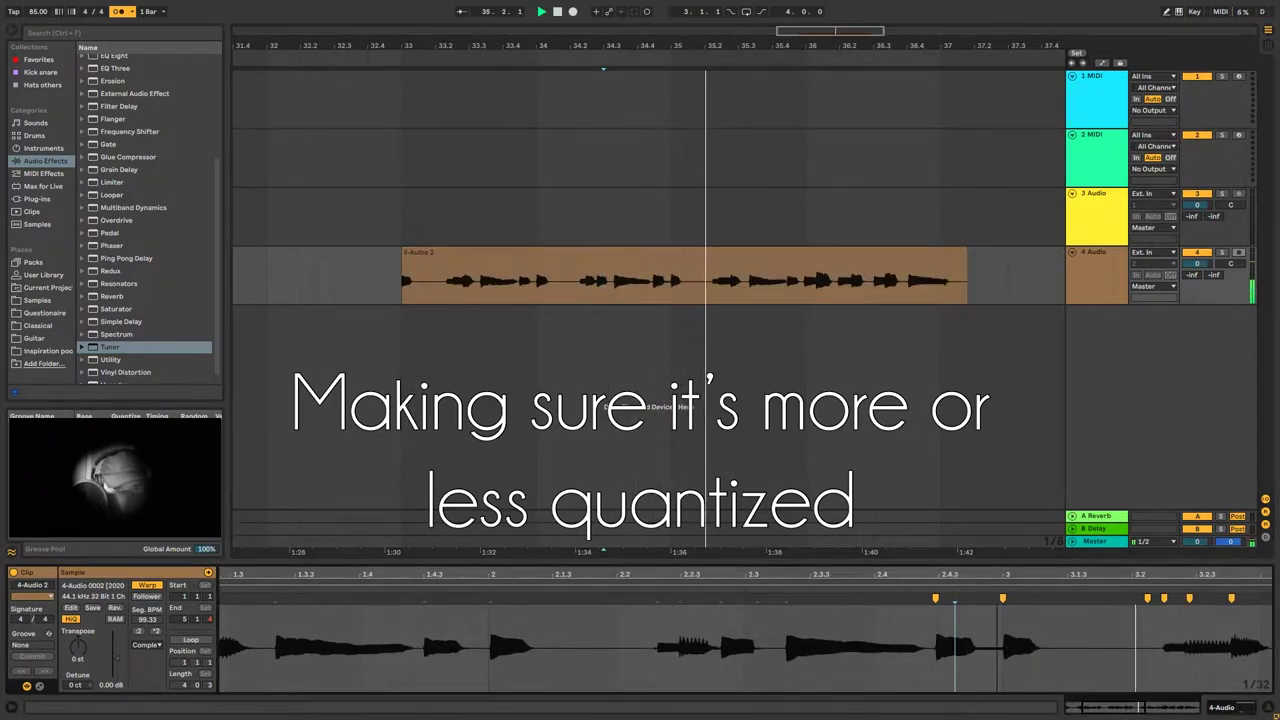
pyautogui.moveTo(1160, 622); pyautogui.dragTo(1032, 643)
pyautogui.press('space')
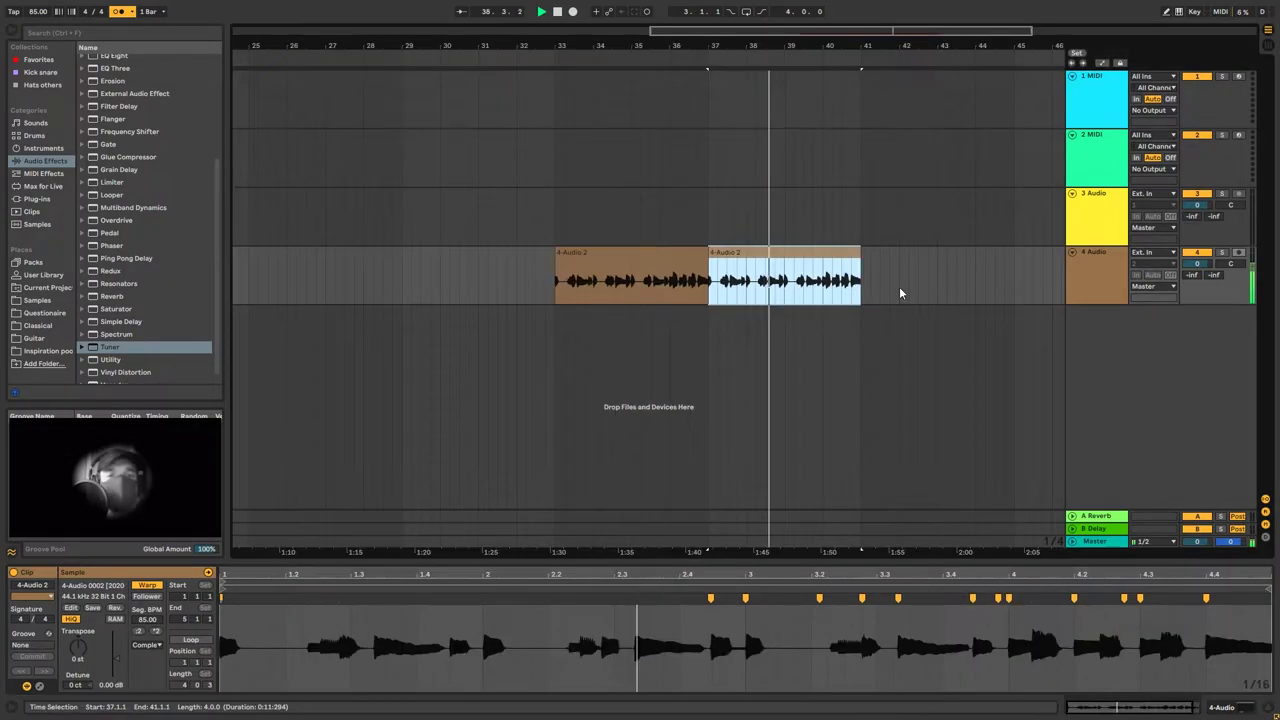
# Stop playback and rename the 4 Audio track Guitar
pyautogui.press('space')
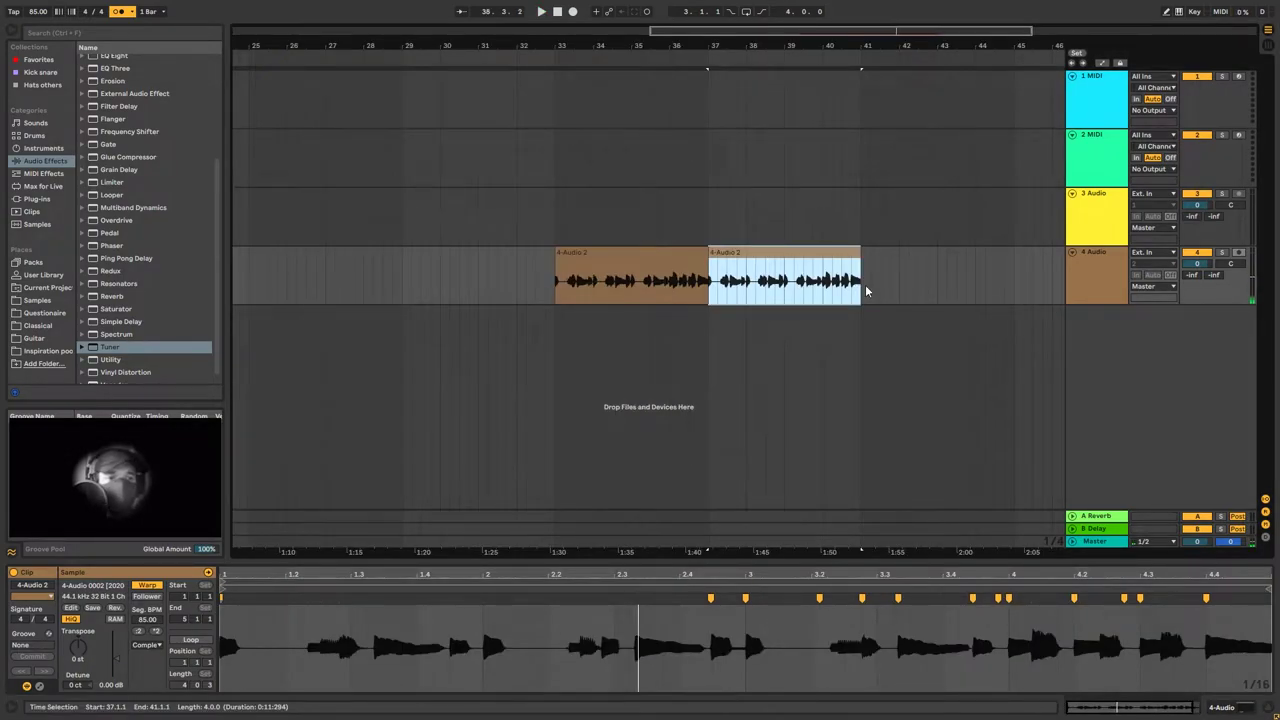
pyautogui.click(889, 288)
pyautogui.click(649, 262)
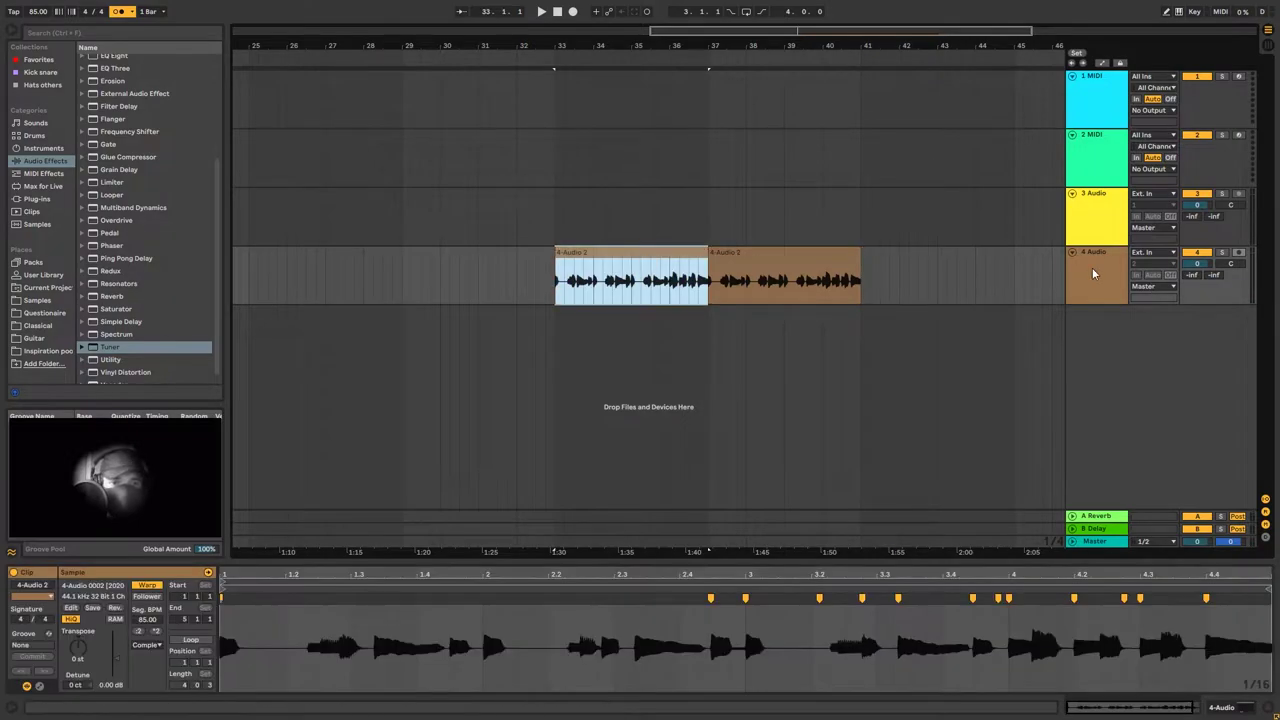
pyautogui.click(1097, 273)
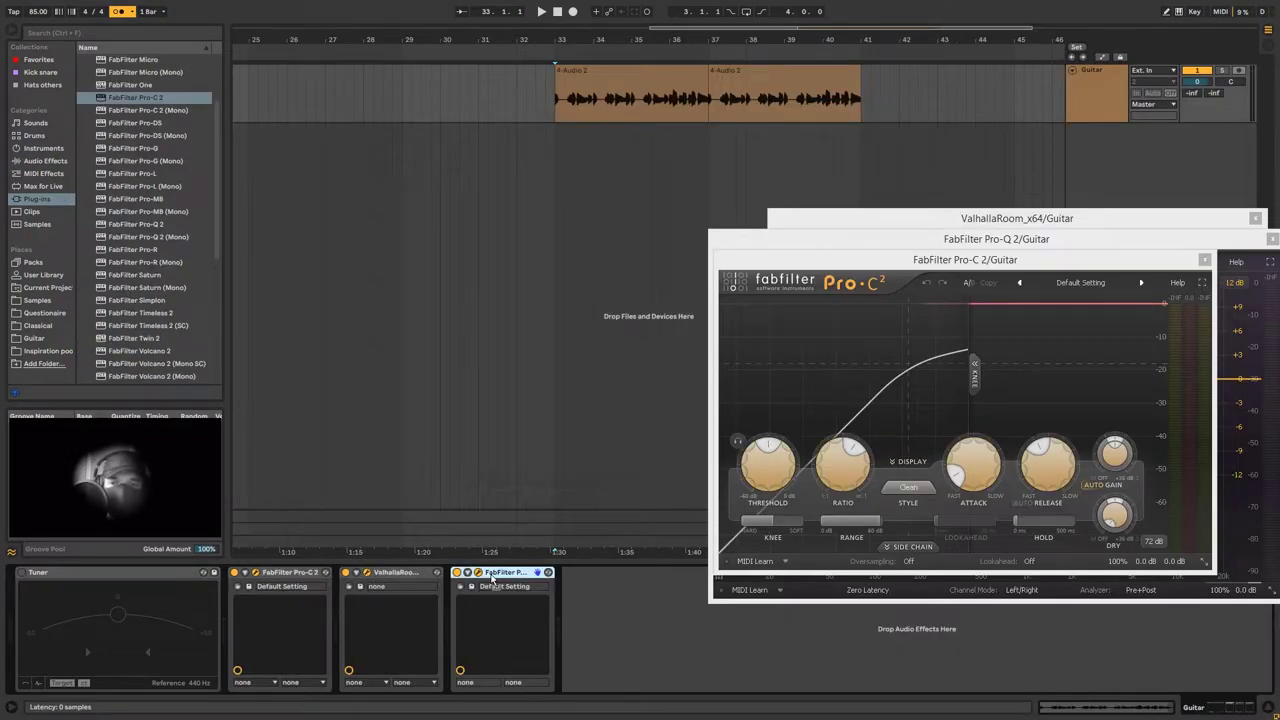
# Set the attack of the guitar's Pro-C 2 compressor to 0.052 ms and close its window
pyautogui.moveTo(491, 579); pyautogui.dragTo(534, 584)
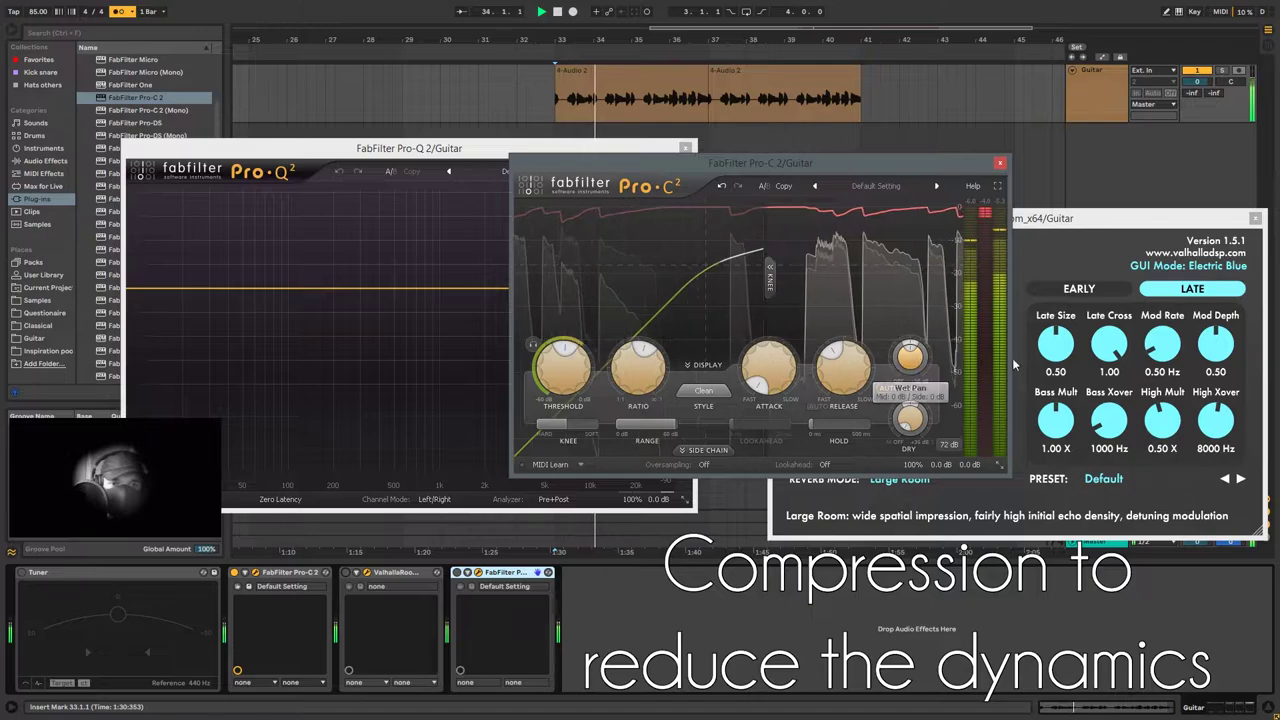
pyautogui.moveTo(778, 385); pyautogui.dragTo(760, 375)
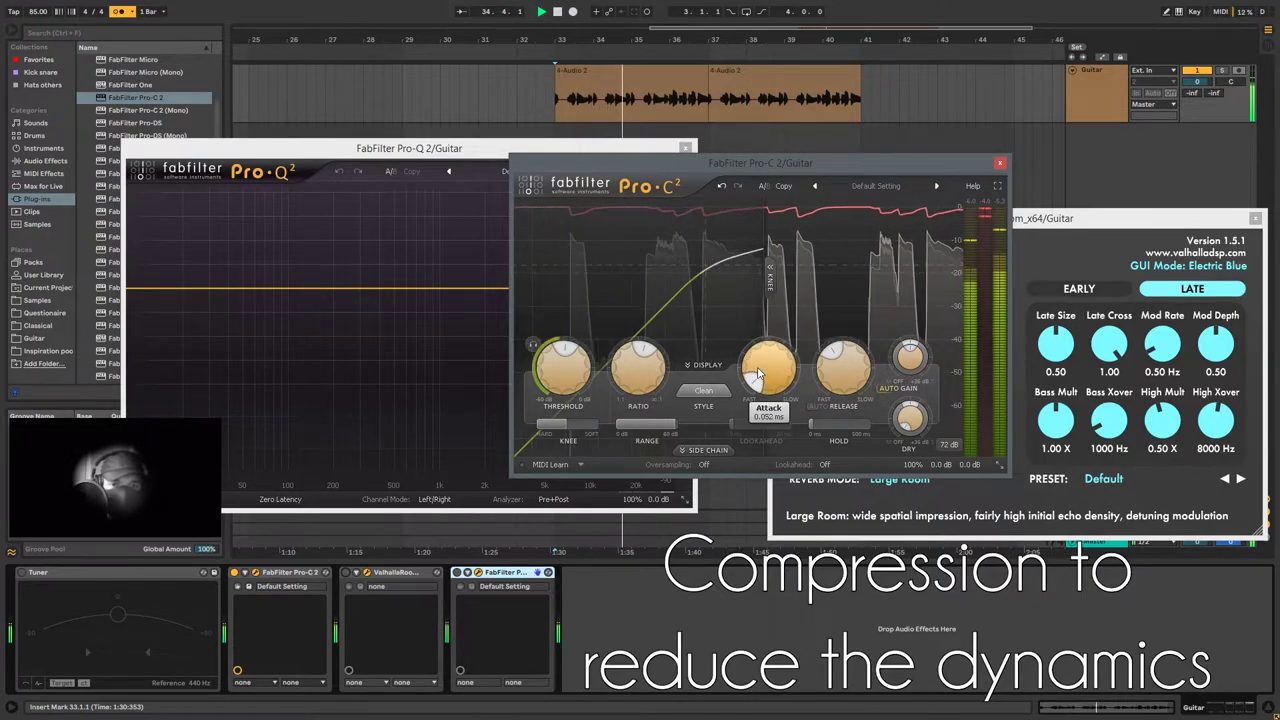
pyautogui.click(999, 163)
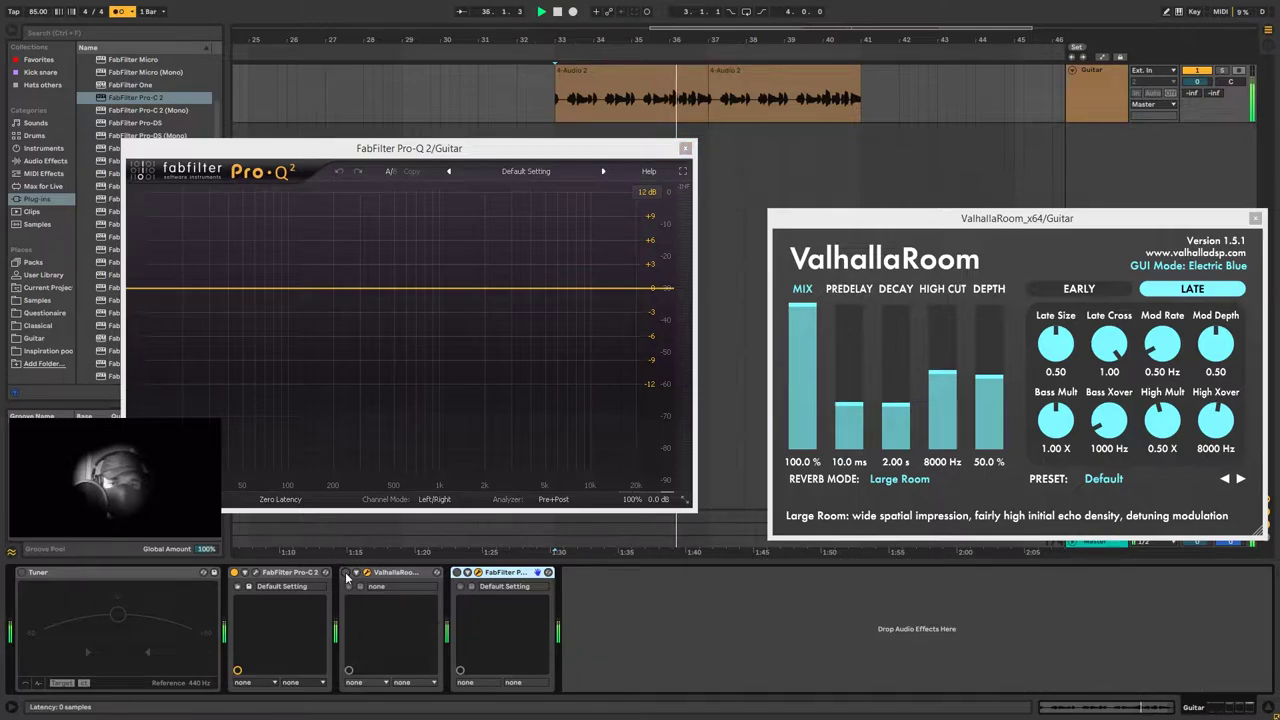
# Examine the early and late reverb settings of ValhallaRoom on the Guitar track during playback
pyautogui.moveTo(952, 220); pyautogui.dragTo(763, 159)
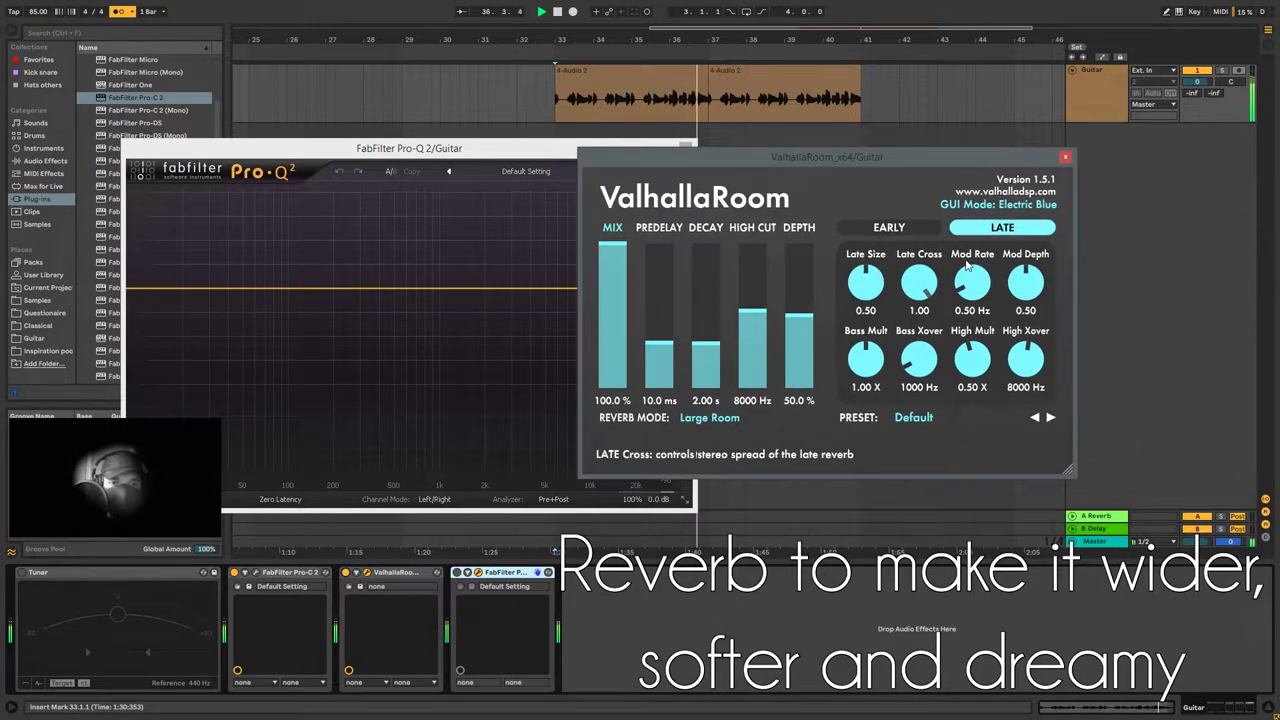
pyautogui.click(870, 231)
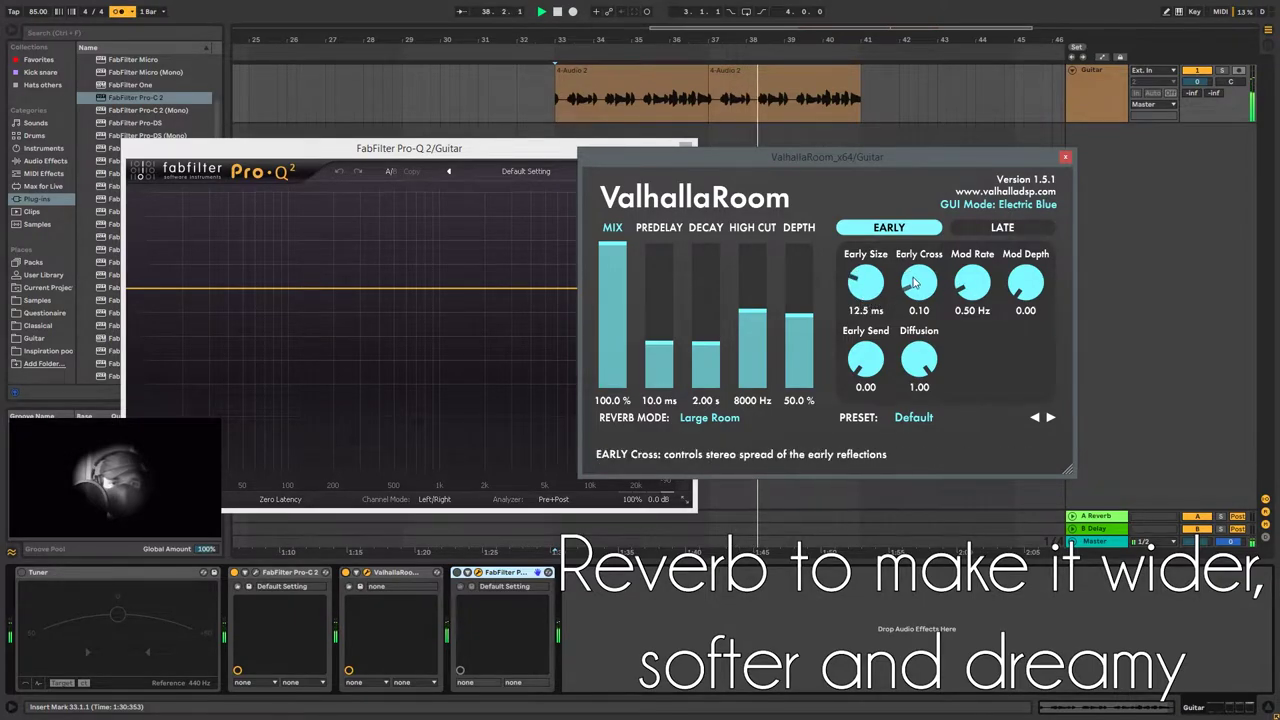
pyautogui.click(1000, 228)
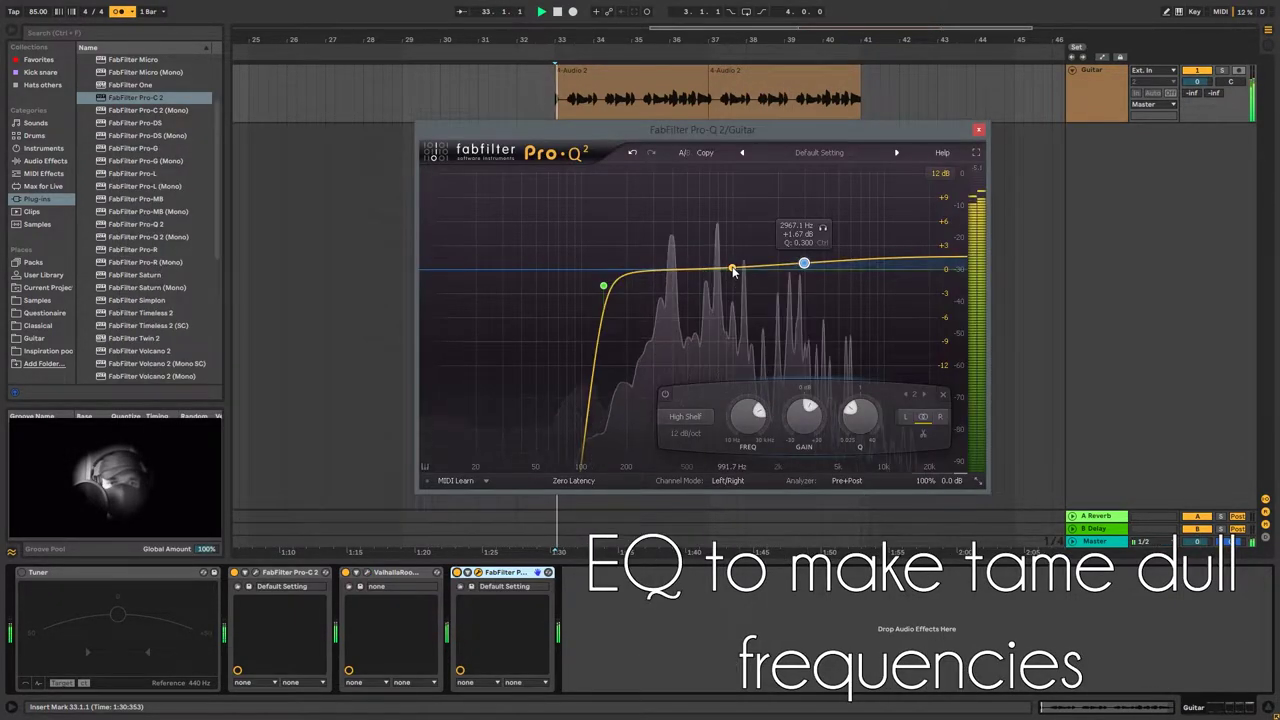
# Boost a mid band at about 1 kHz in the guitar's Pro-Q 2 equalizer and adjust its width
pyautogui.moveTo(734, 266); pyautogui.dragTo(742, 186)
pyautogui.scroll(5, 757, 217)
pyautogui.scroll(-4, 698, 219)
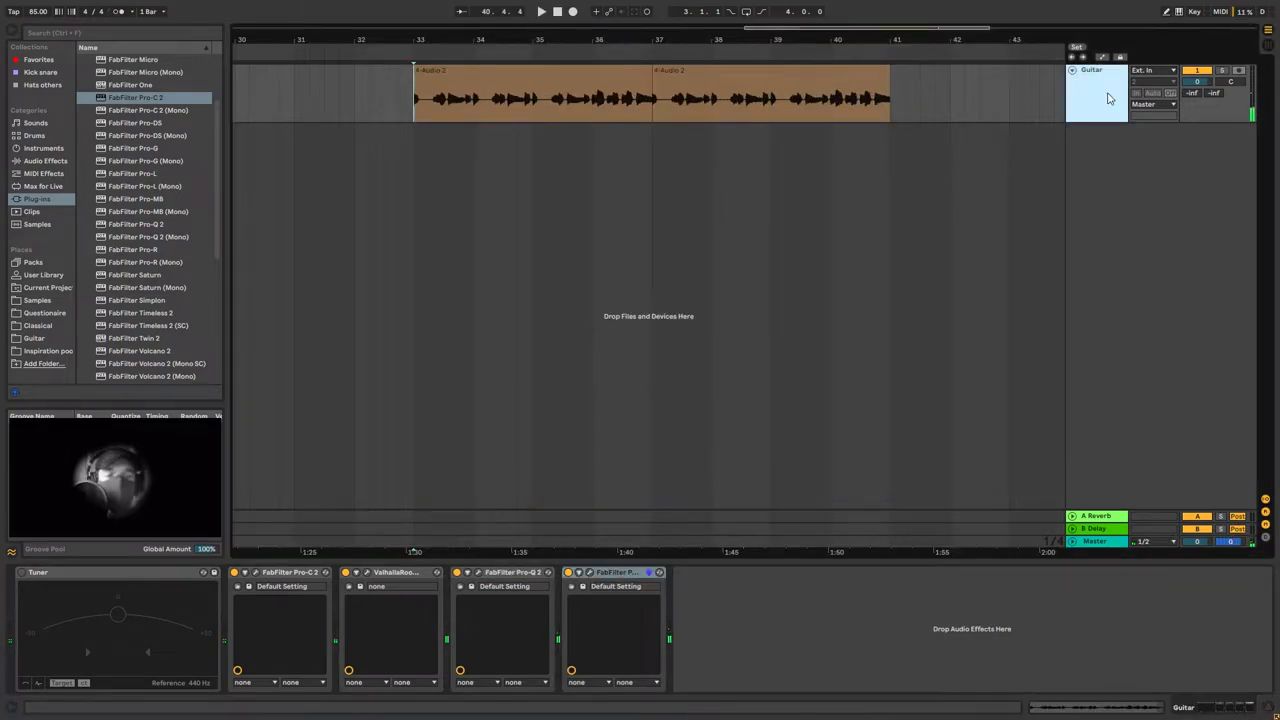
# Insert a new audio track
pyautogui.hotkey('ctrl', 't')
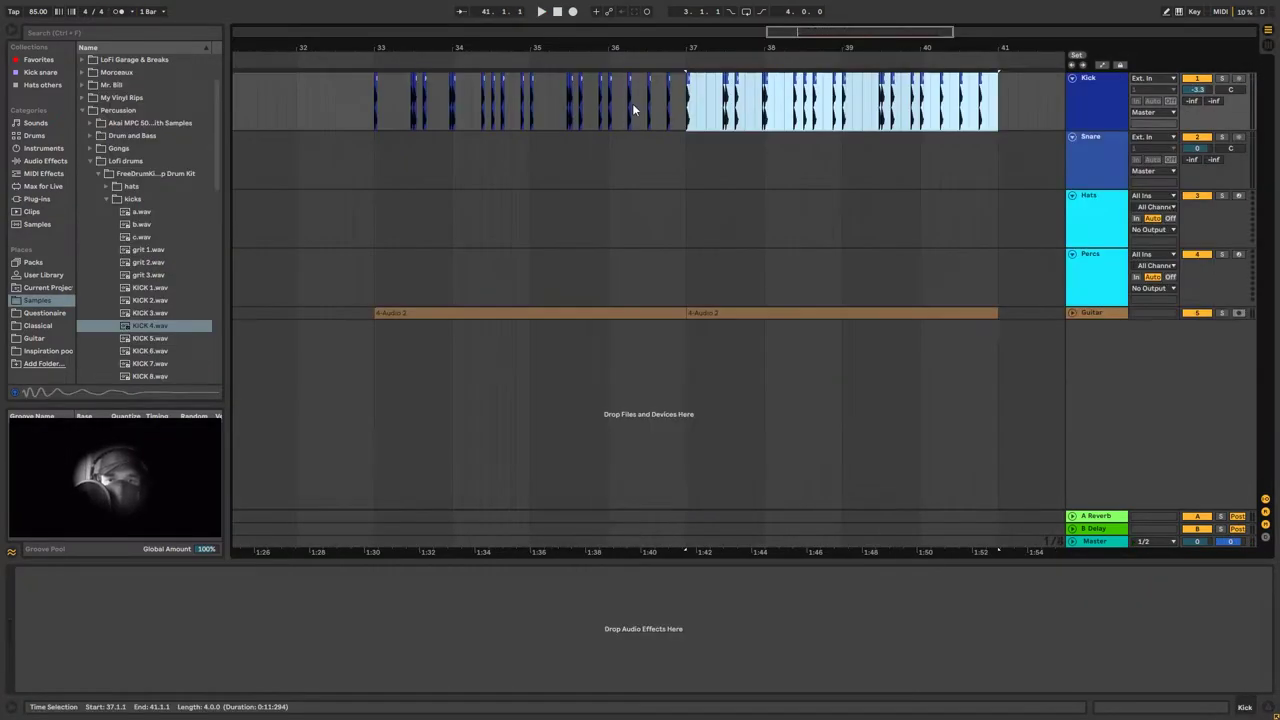
# Play back the kick pattern with the guitar and duplicate the Kick track for layering
pyautogui.click(591, 96)
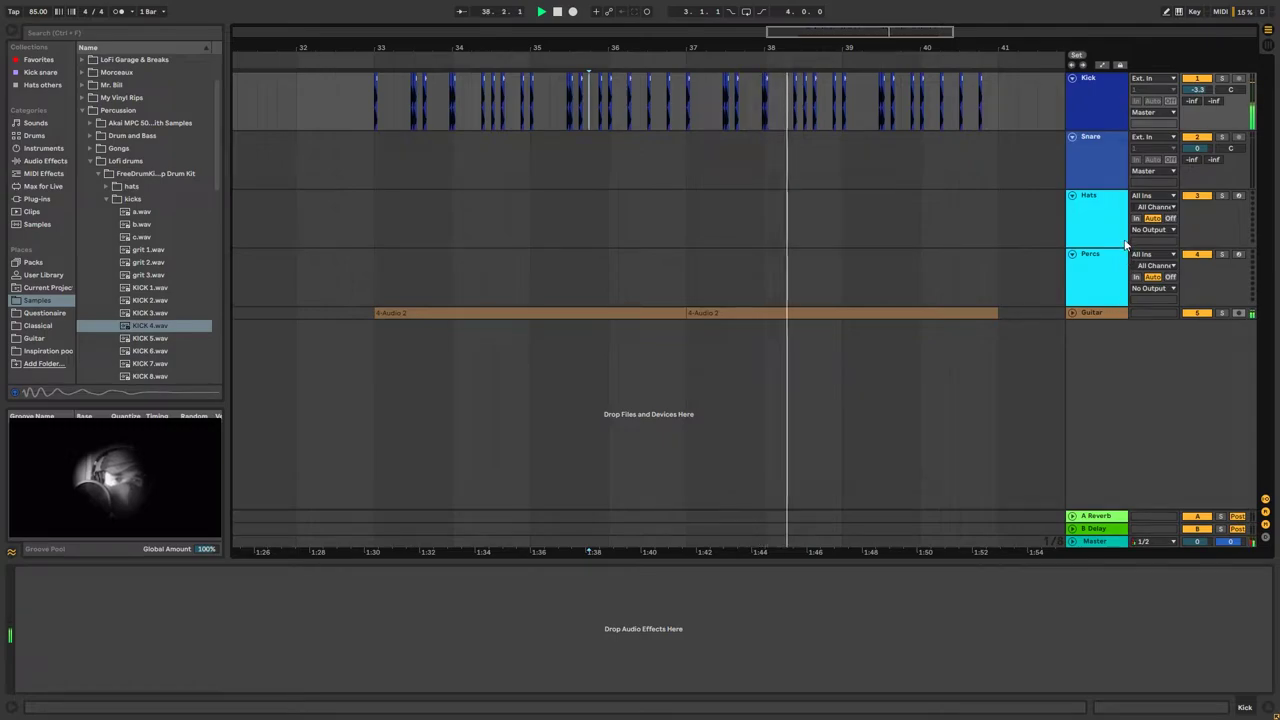
pyautogui.press('space')
pyautogui.click(1110, 106)
pyautogui.hotkey('ctrl', 'd')
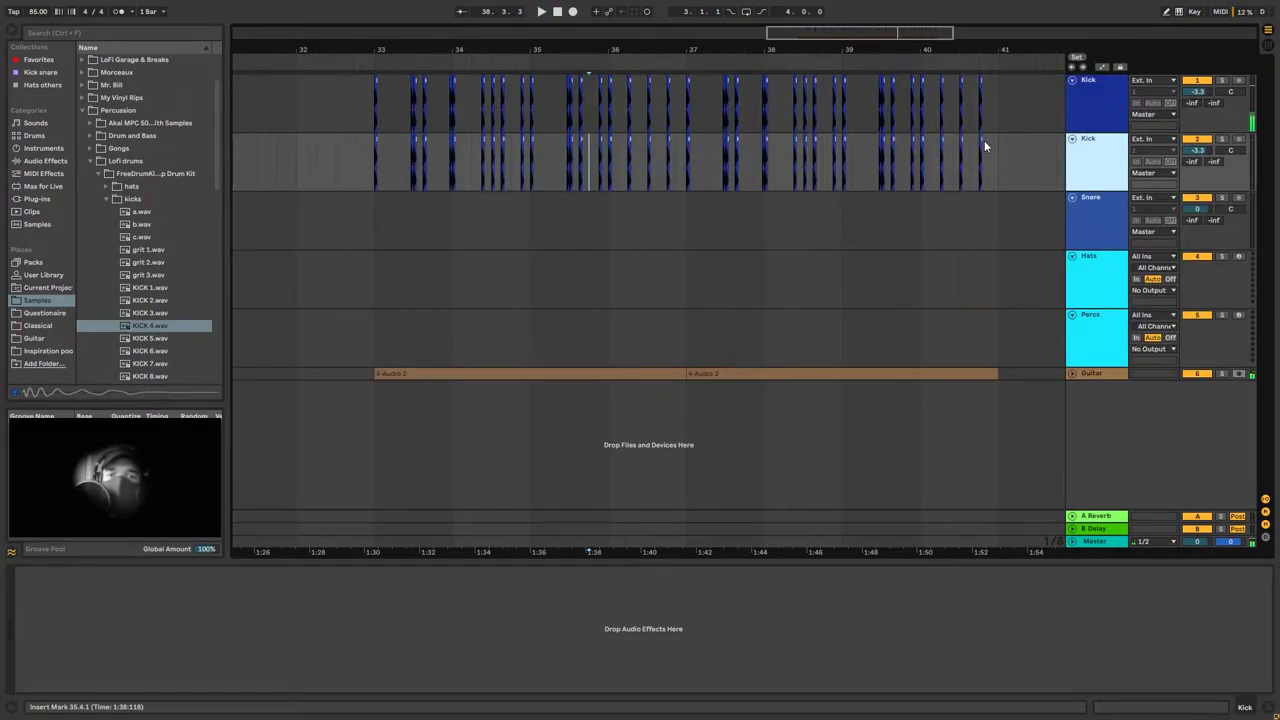
# Audition the samples in the Lofi drums kicks folder, from KICK 4 onward, for a second kick layer
pyautogui.scroll(-1, 148, 290)
pyautogui.click(150, 314)
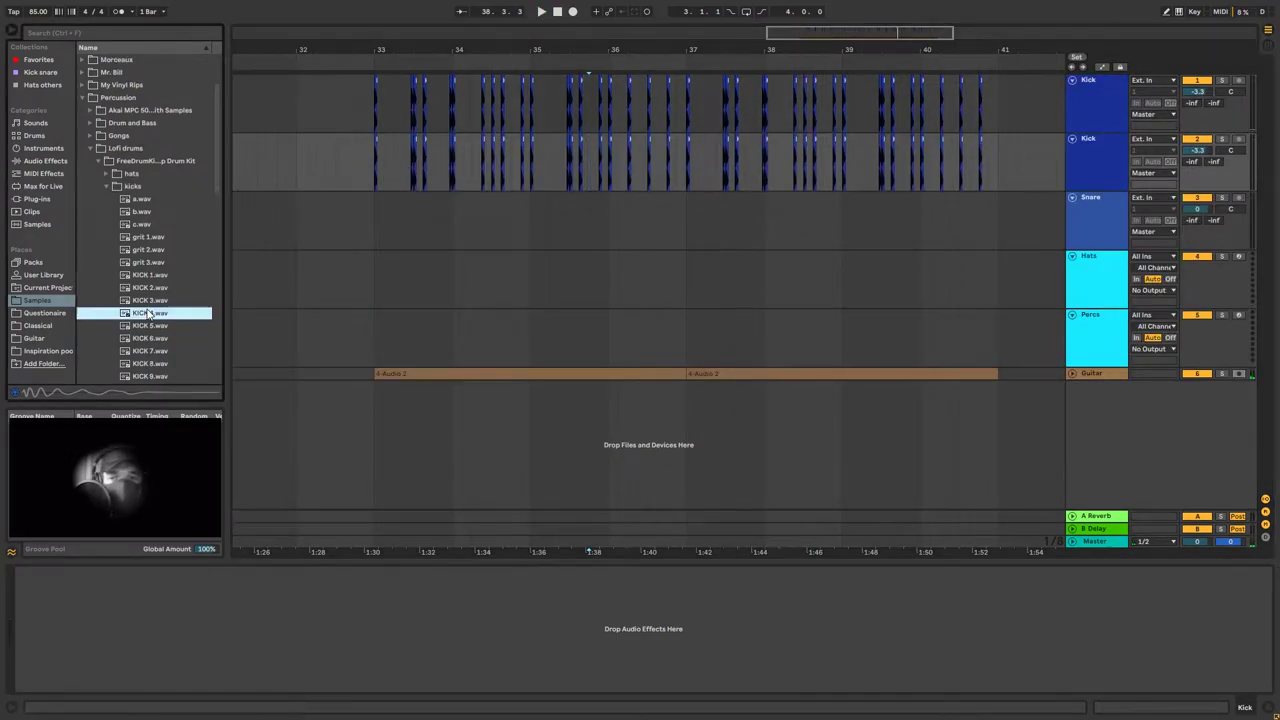
pyautogui.scroll(-6, 150, 314)
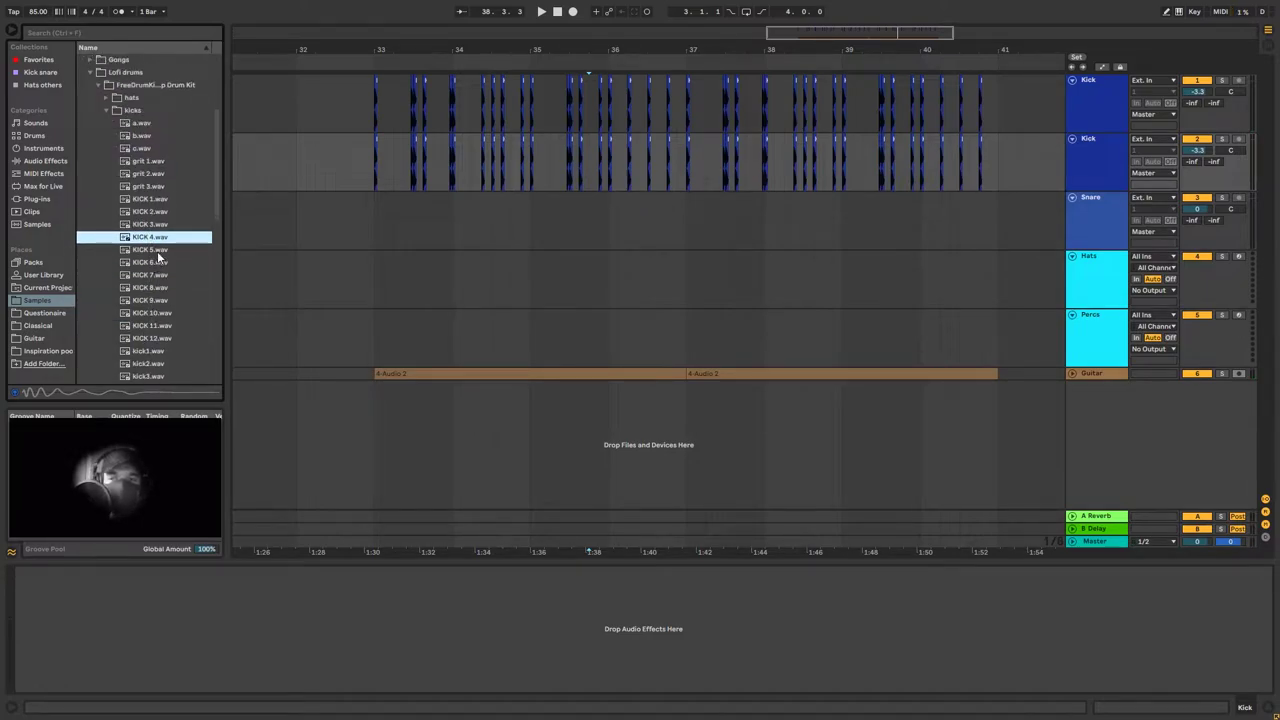
pyautogui.click(155, 263)
pyautogui.press('Down')
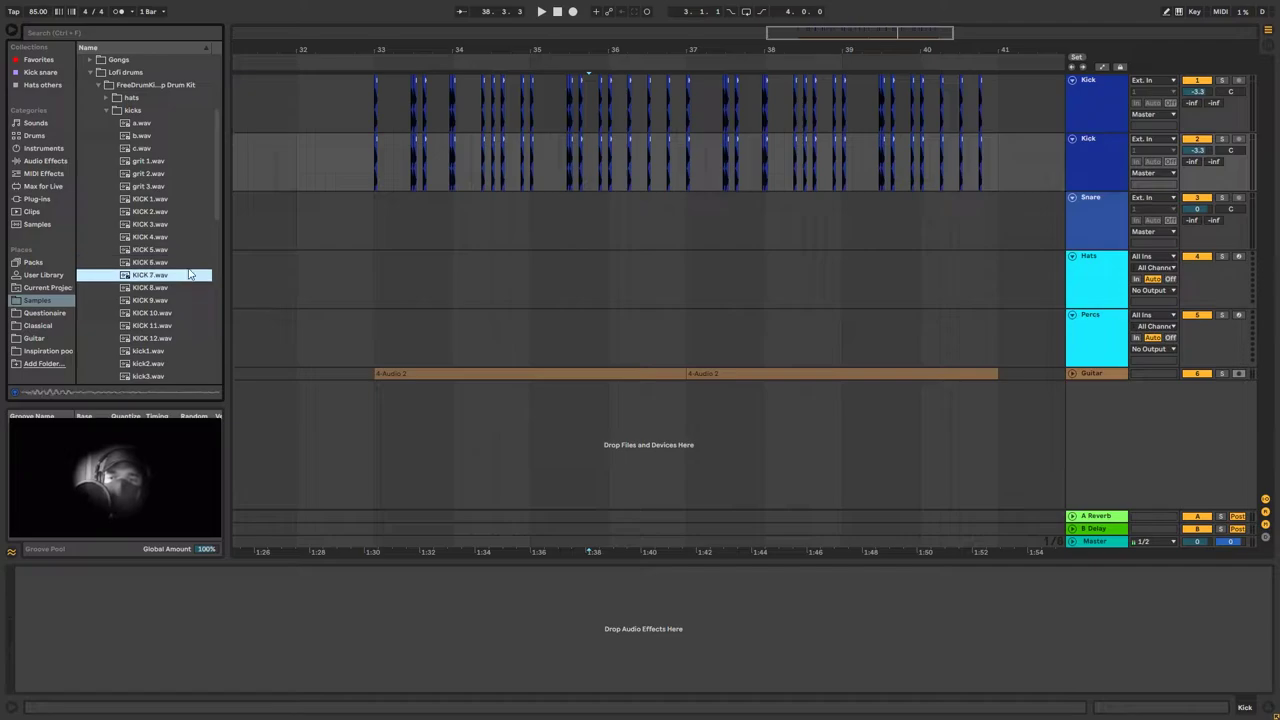
pyautogui.press('Down')
pyautogui.press('Down')
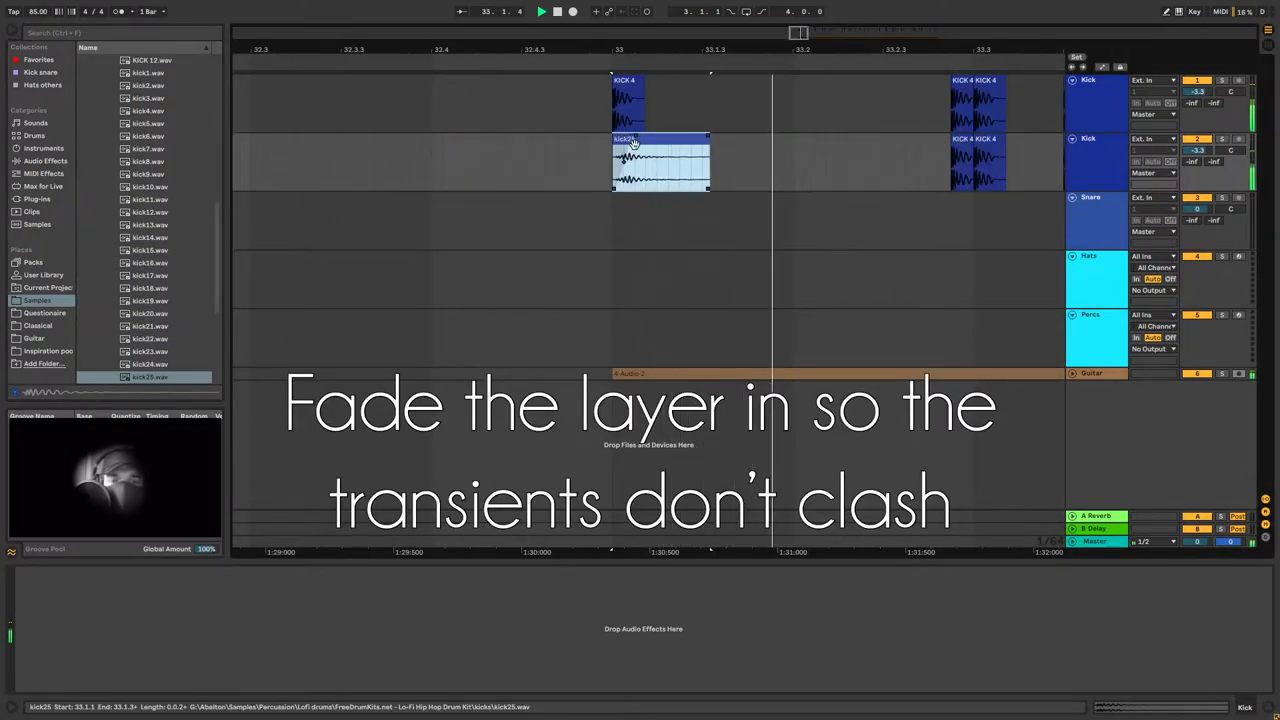
# Fade and shorten the kick25 layer clip to end at 33.1.2, and lower the second Kick track's volume to -8.3 dB
pyautogui.moveTo(636, 136); pyautogui.dragTo(625, 136)
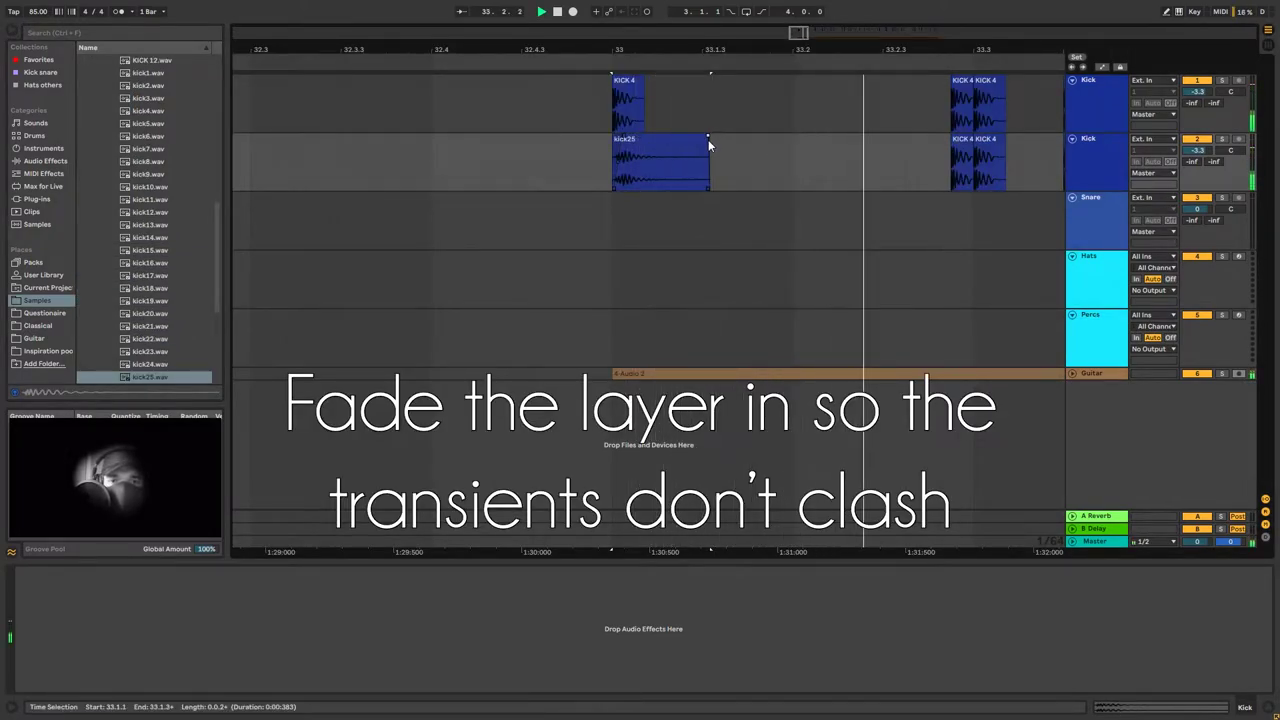
pyautogui.press('space')
pyautogui.moveTo(710, 138); pyautogui.dragTo(676, 140)
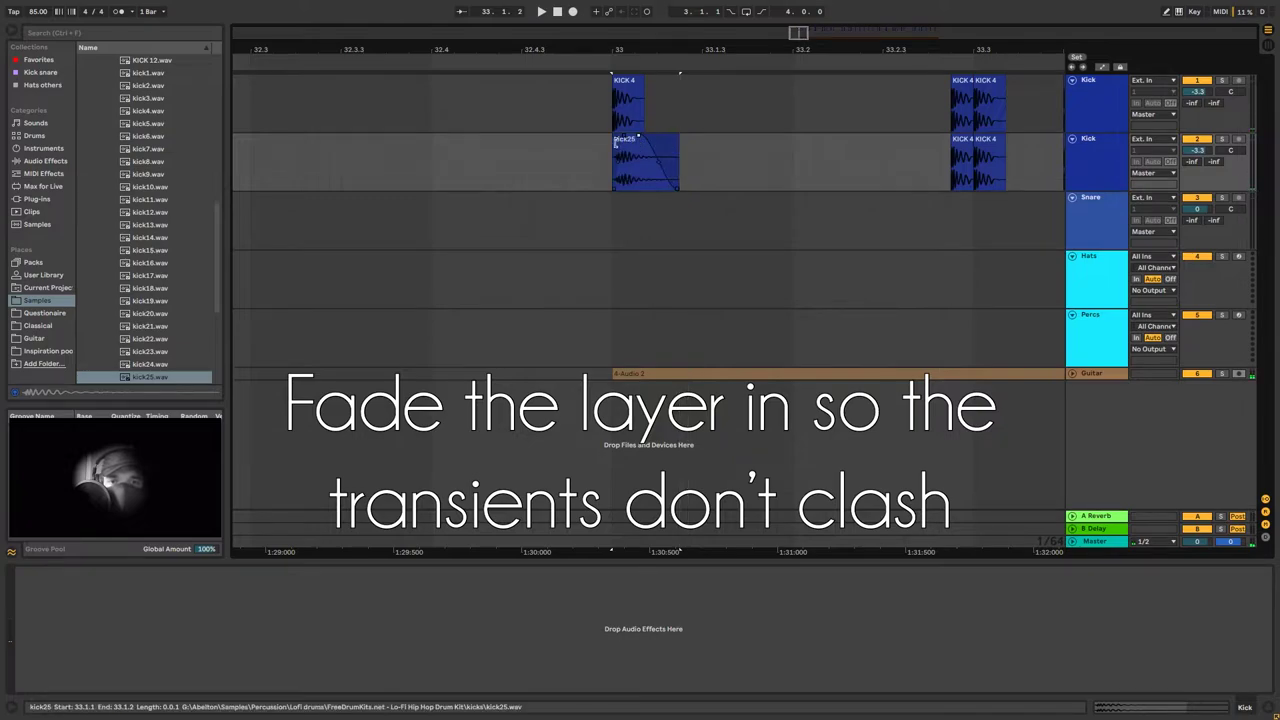
pyautogui.press('space')
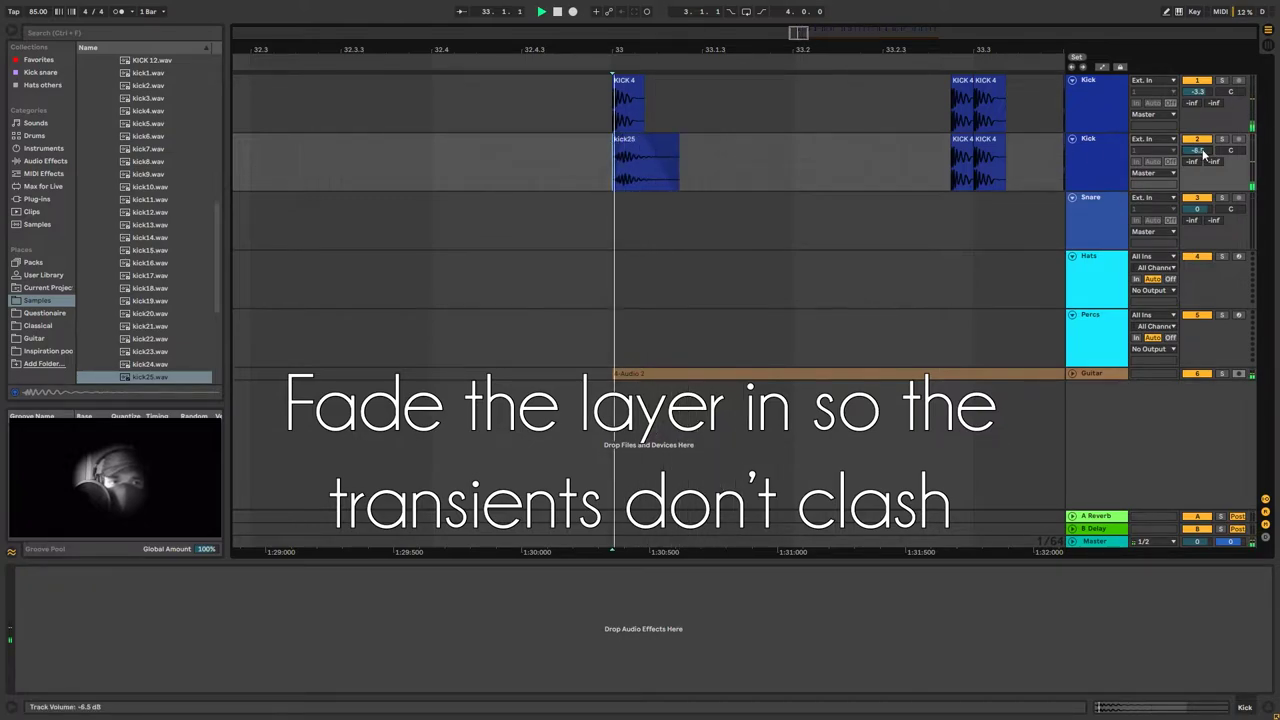
pyautogui.press('space')
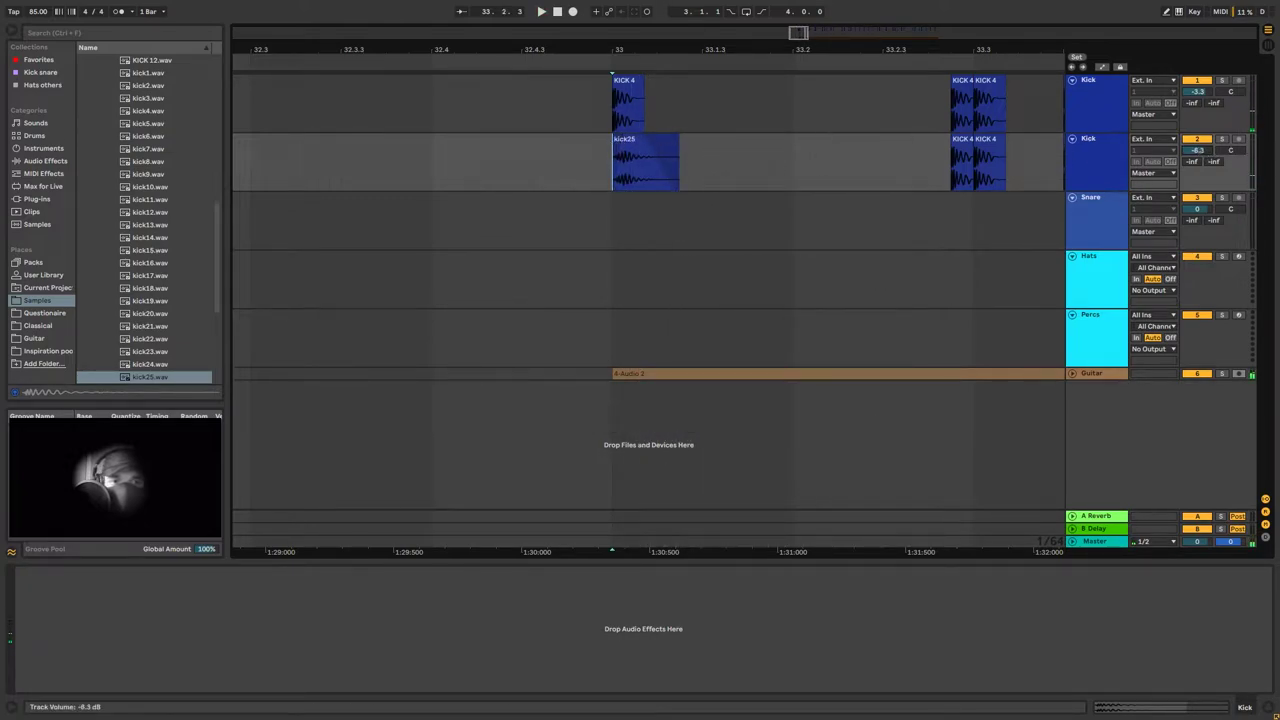
# Duplicate the half-bar rim section on the Snare track four times in a row
pyautogui.hotkey('ctrl', 'd')
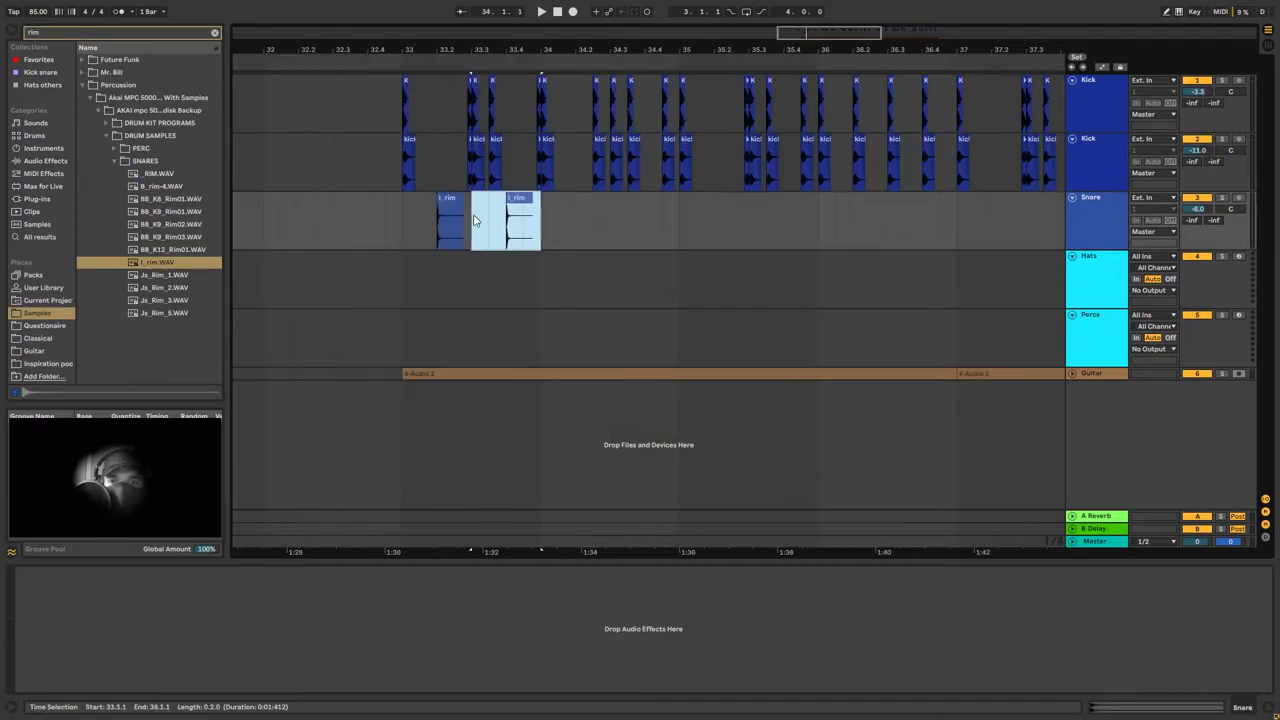
pyautogui.hotkey('ctrl', 'd')
pyautogui.hotkey('ctrl', 'd')
pyautogui.hotkey('ctrl', 'd')
# Play back the drums from bar 33 and select the first bar of rim hits on the Snare track
pyautogui.click(404, 221)
pyautogui.press('space')
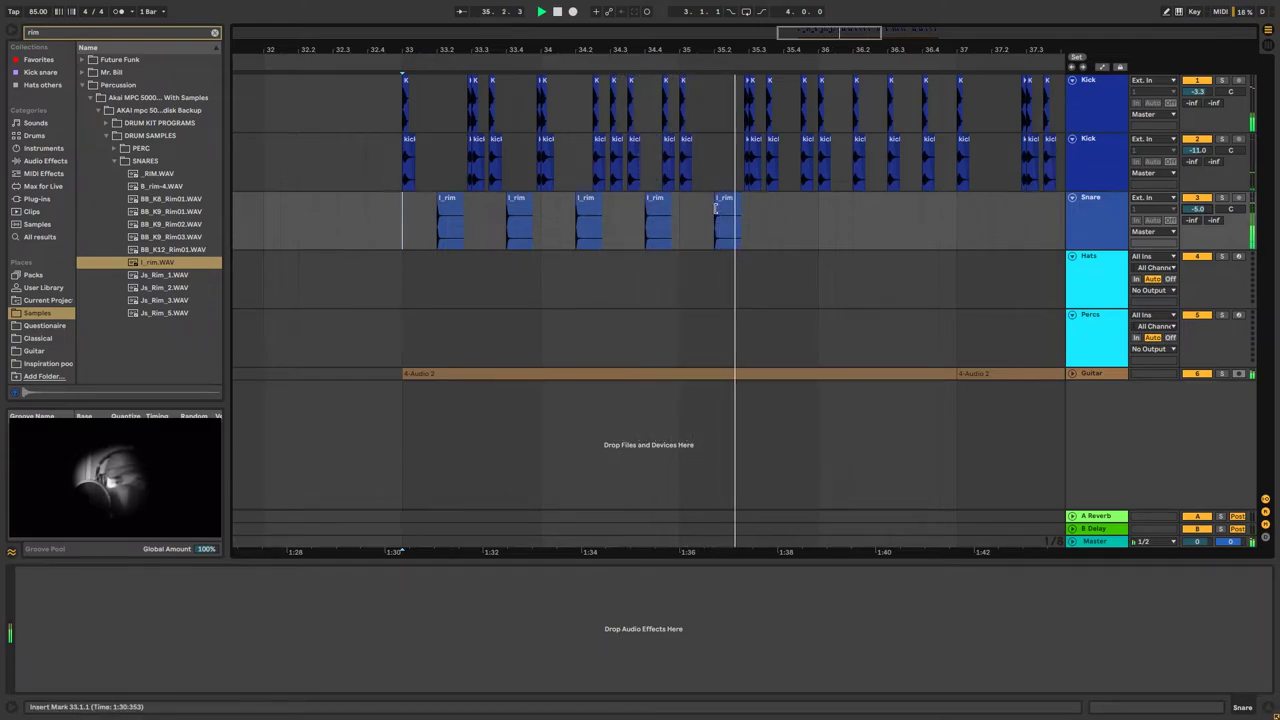
pyautogui.moveTo(397, 230); pyautogui.dragTo(574, 237)
pyautogui.click(398, 222)
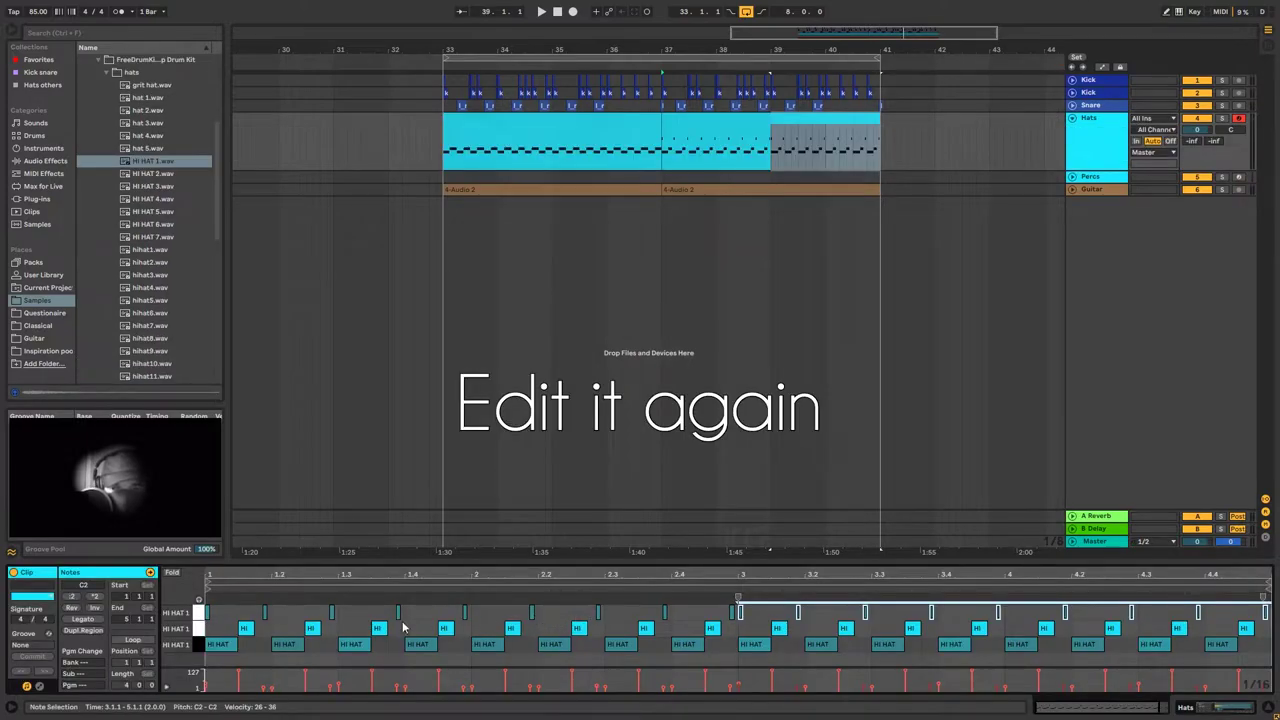
# Select the upper two rows of hi-hat notes across the four-bar Hats clip and adjust their velocities
pyautogui.click(228, 612)
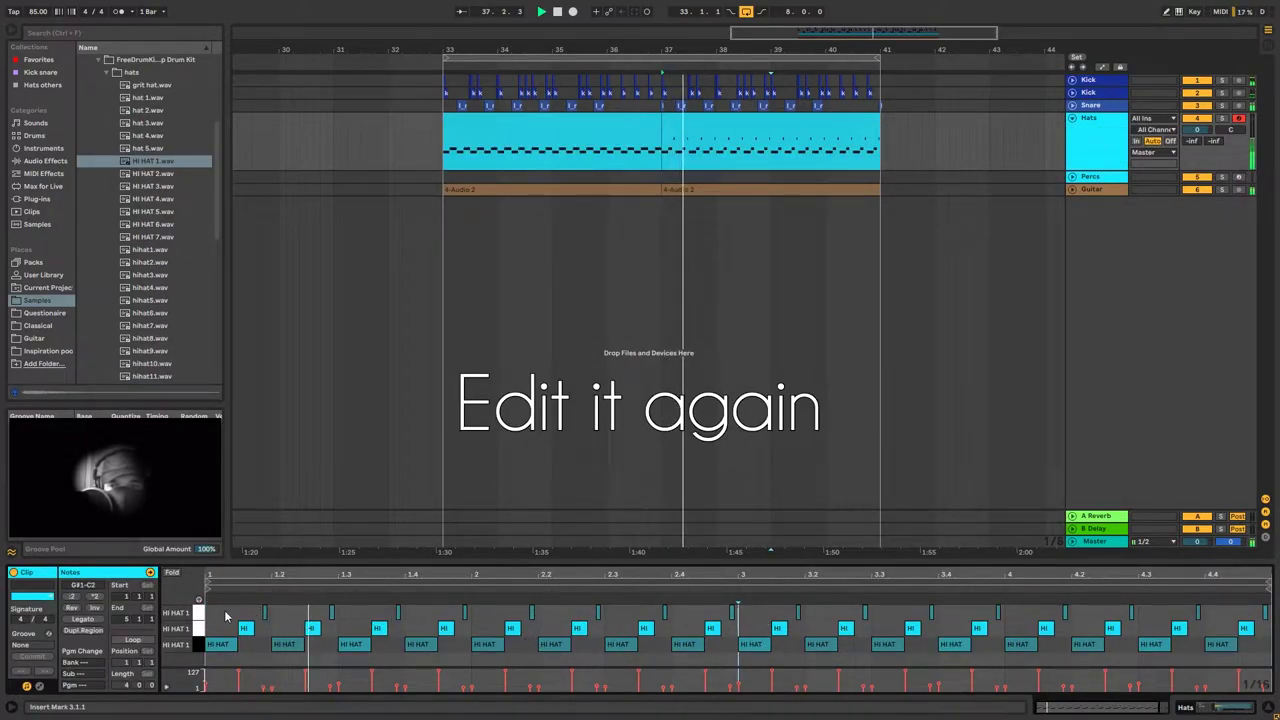
pyautogui.moveTo(212, 611); pyautogui.dragTo(1273, 623)
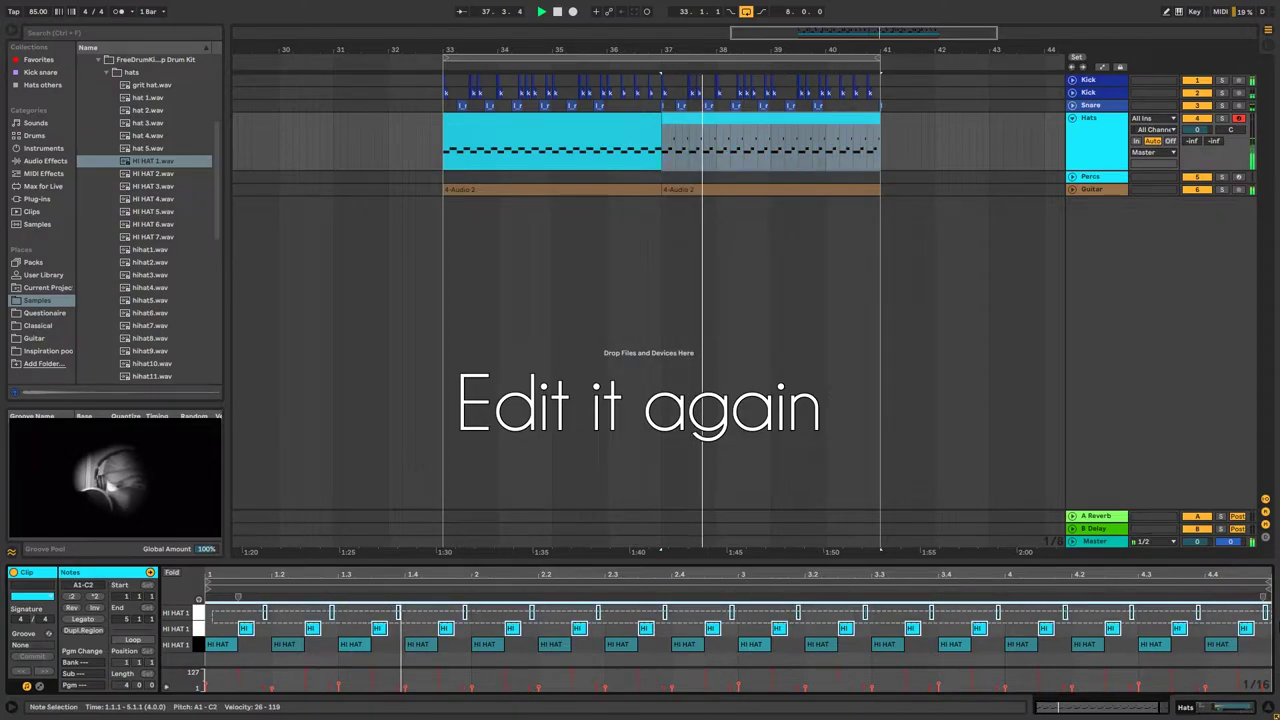
pyautogui.click(1265, 688)
pyautogui.click(1265, 688)
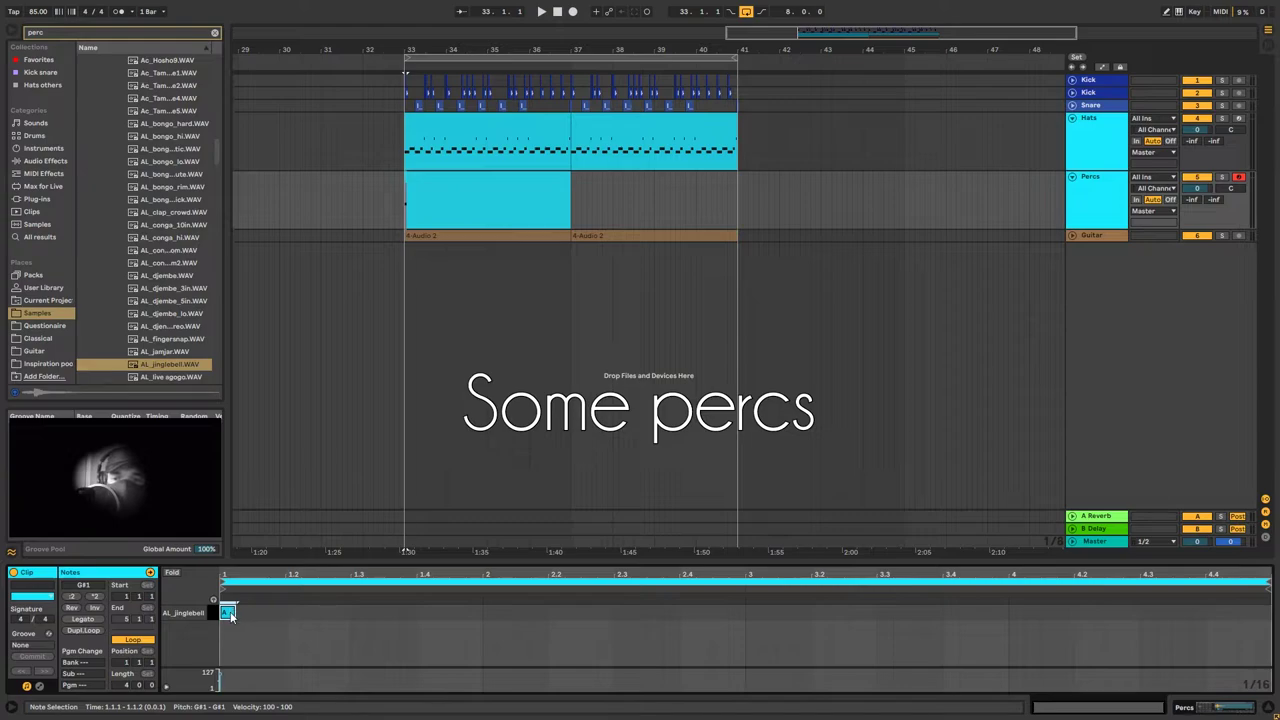
# Play back the beat with the added percussion and solo the Percs track
pyautogui.press('space')
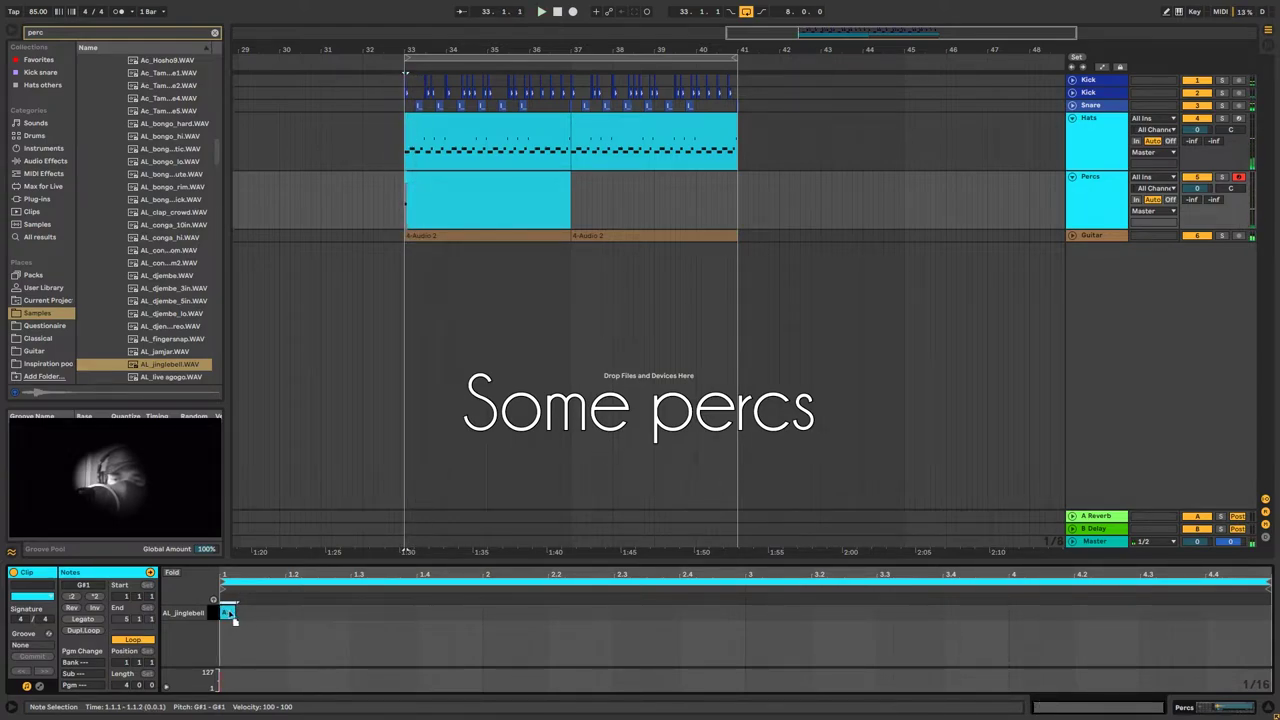
pyautogui.press('space')
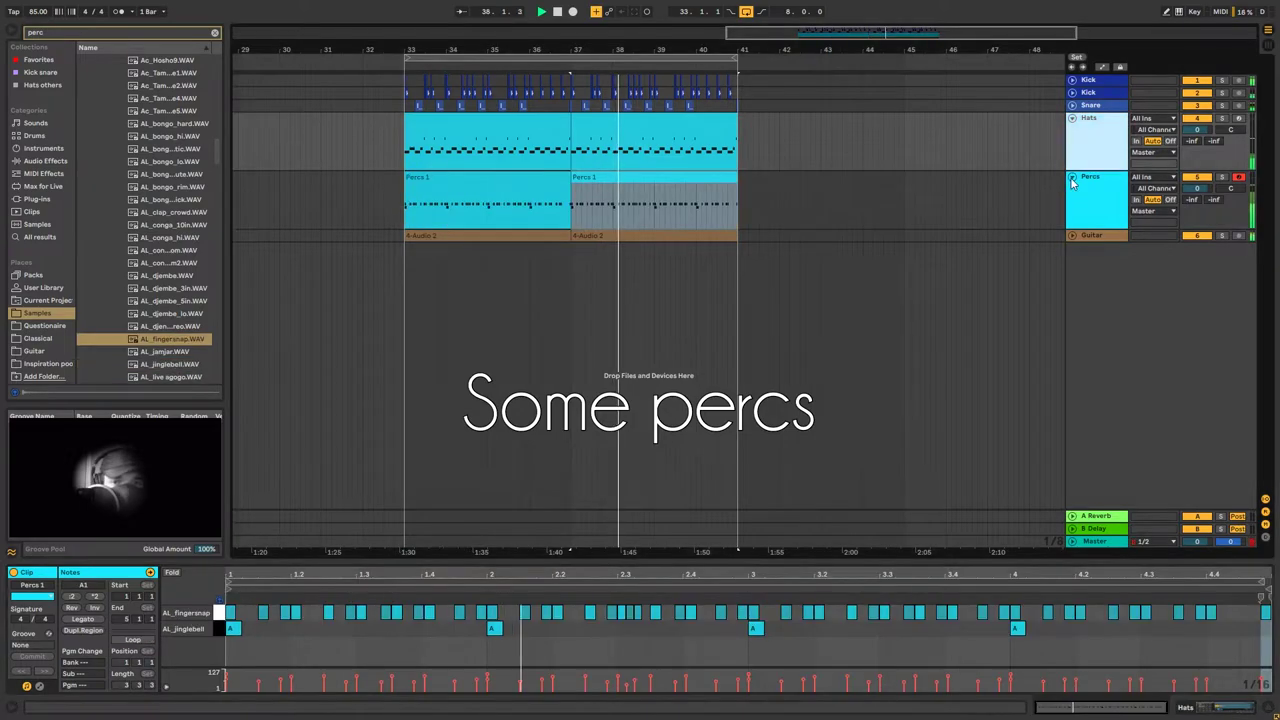
pyautogui.click(1088, 187)
pyautogui.click(1222, 177)
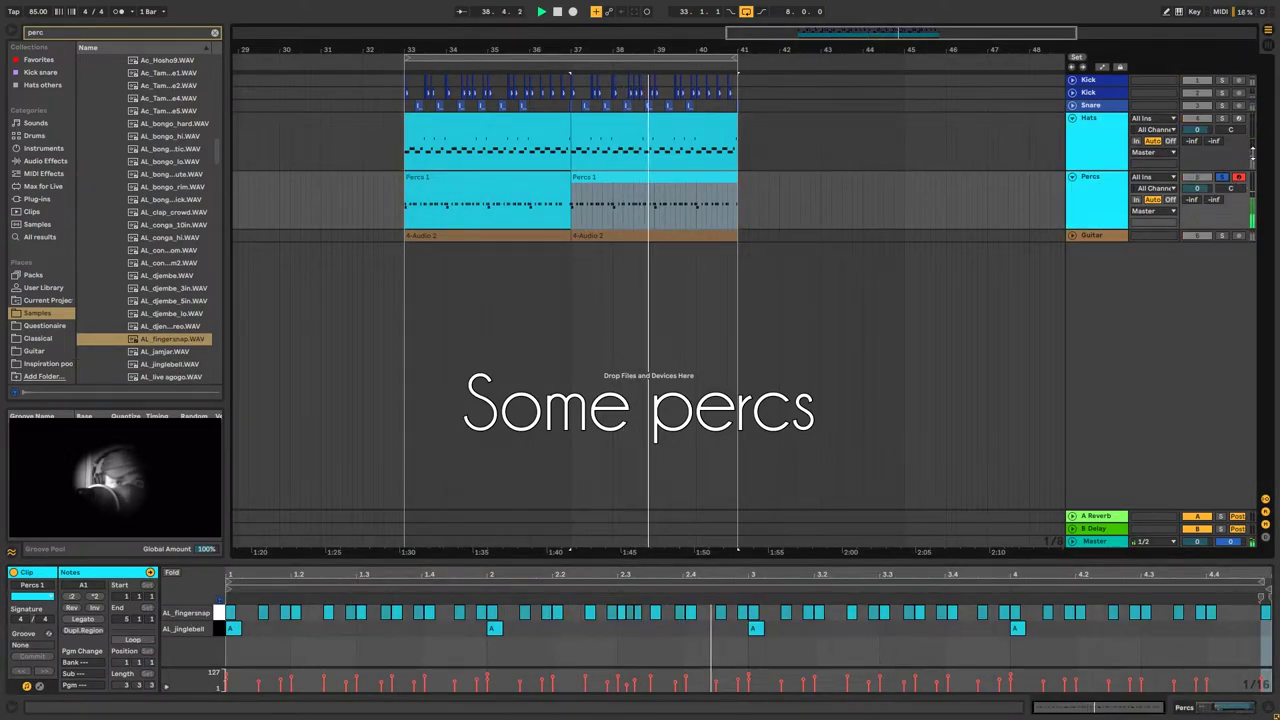
# Unsolo the Percs track and collapse the expanded tracks in the arrangement
pyautogui.click(1222, 177)
pyautogui.keyDown('alt'); pyautogui.click(1072, 118); pyautogui.keyUp('alt')
pyautogui.click(1073, 144)
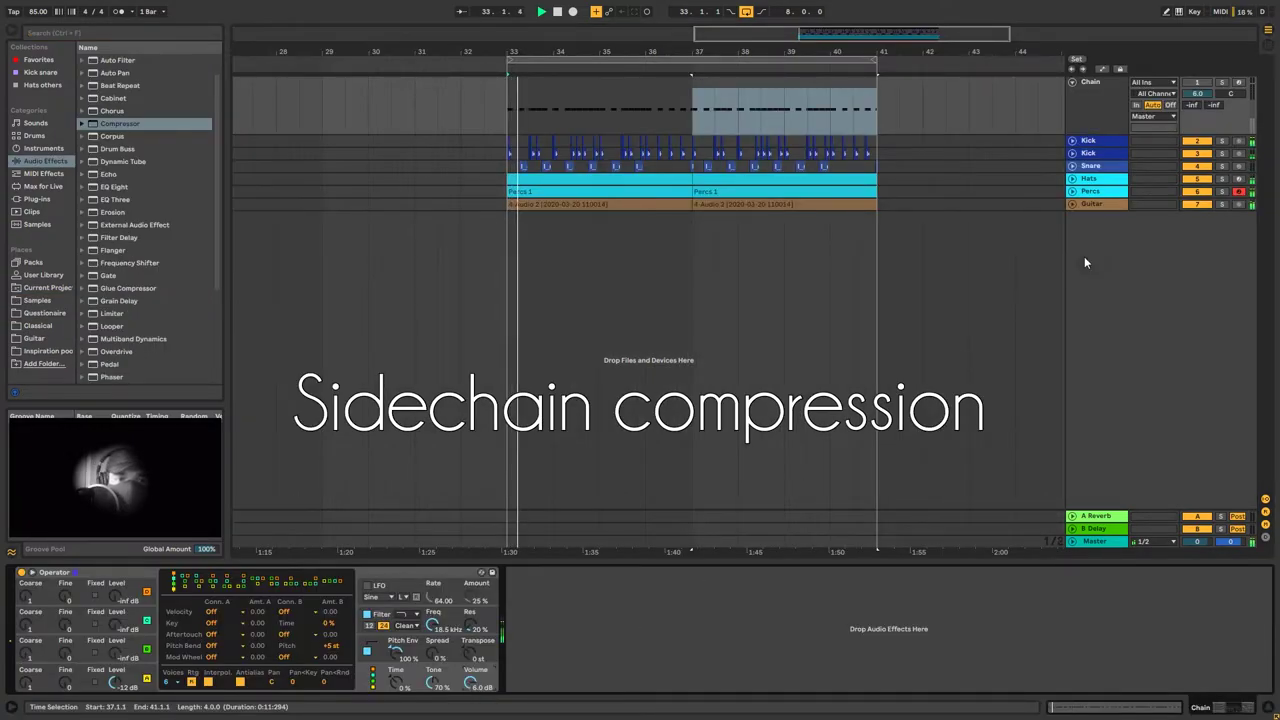
# Lower the threshold of the Guitar track's sidechain compressor to -34.0 dB while soloing the Percs and Guitar tracks in turn
pyautogui.click(1100, 204)
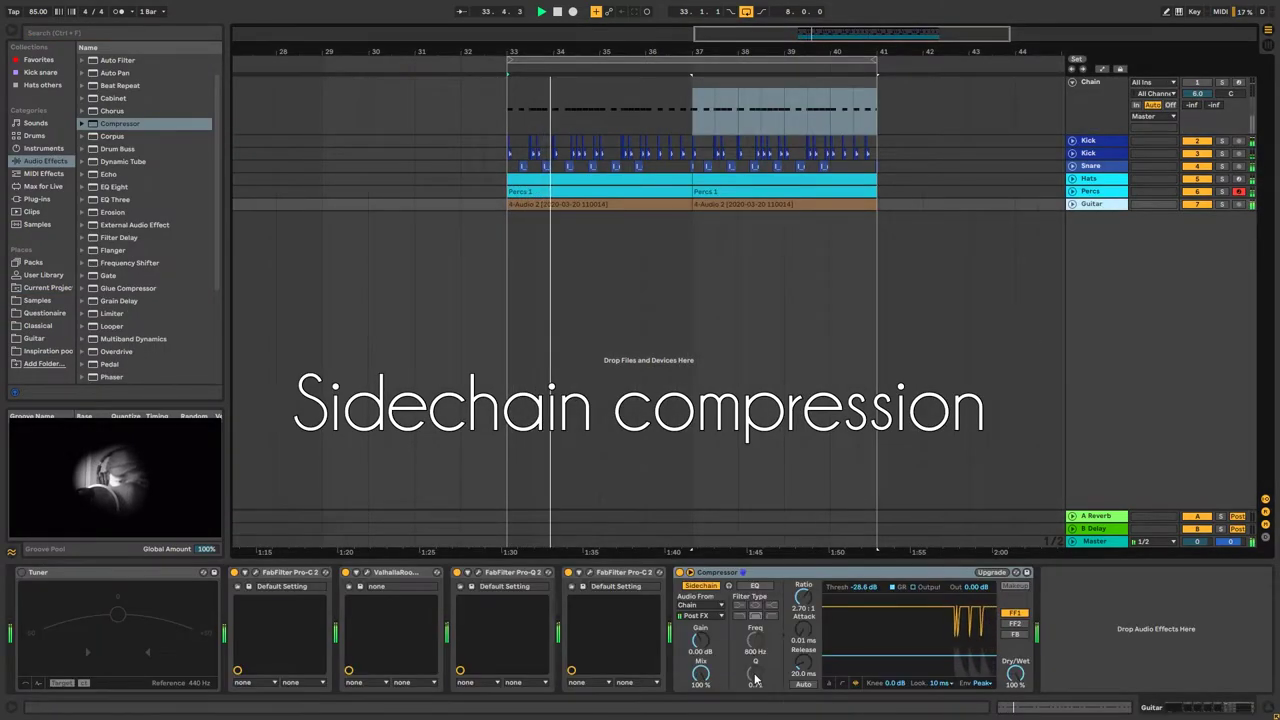
pyautogui.moveTo(875, 657); pyautogui.dragTo(875, 658)
pyautogui.click(1222, 192)
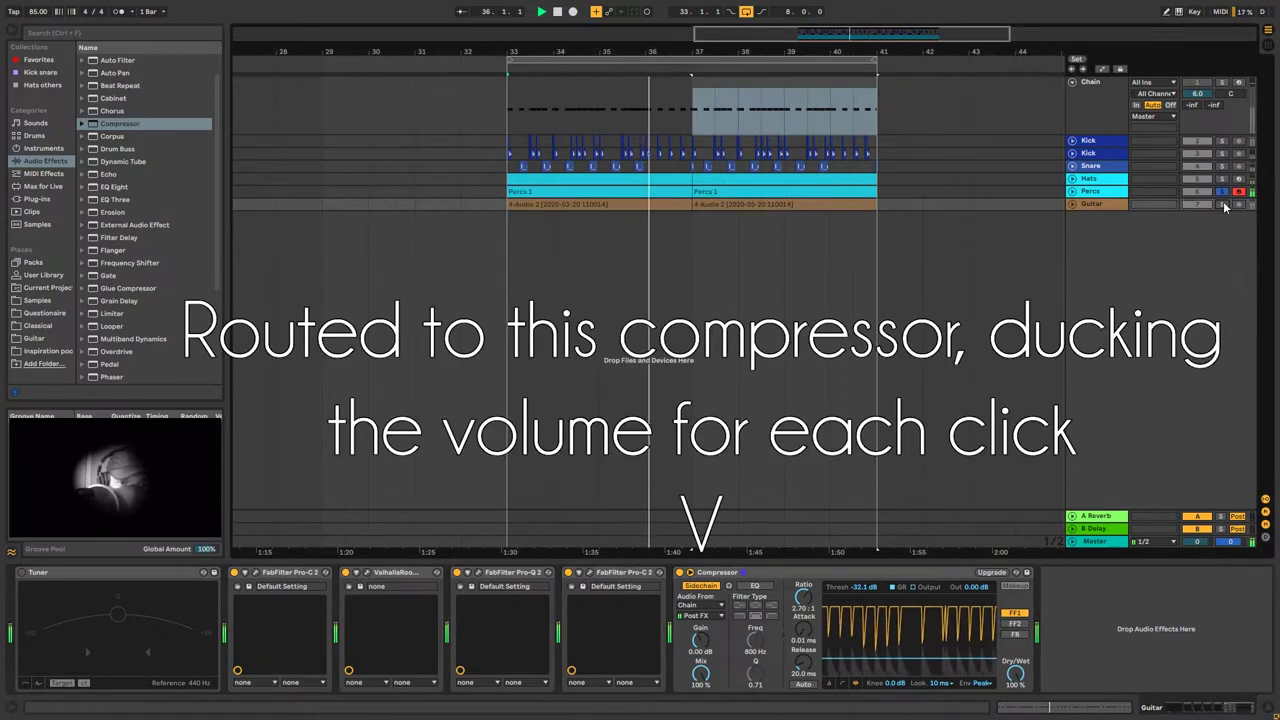
pyautogui.click(1222, 204)
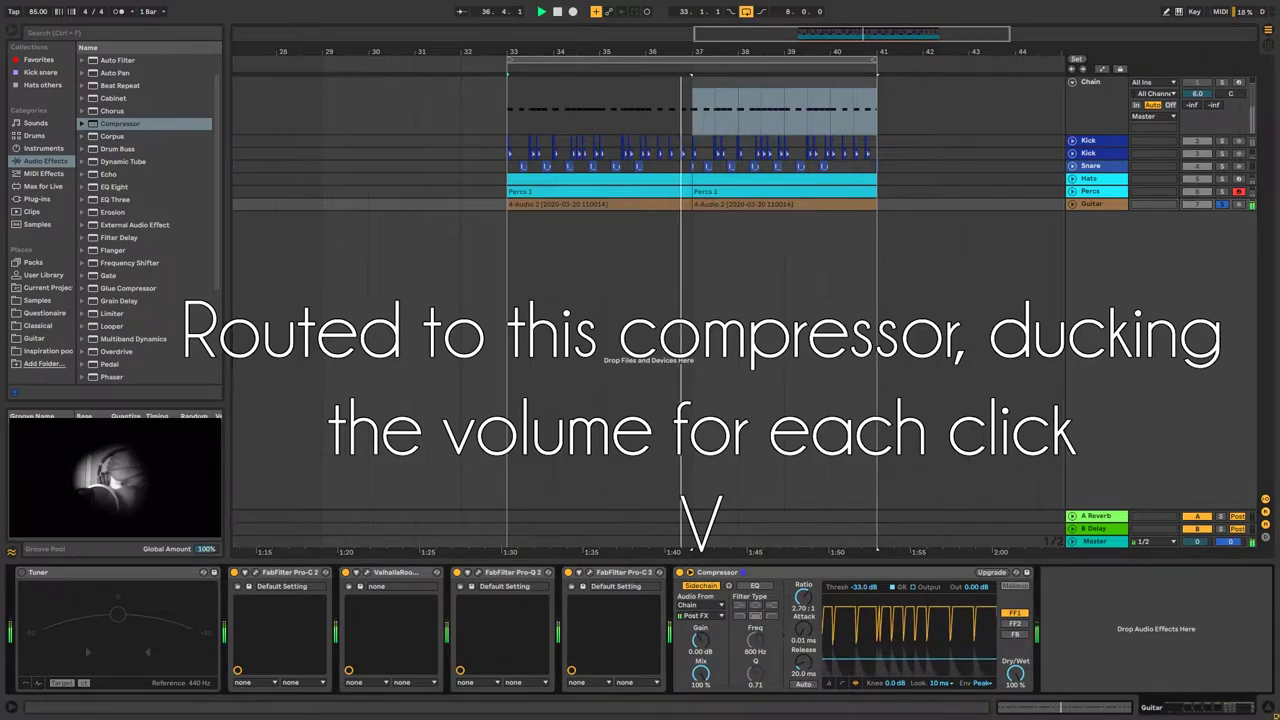
pyautogui.moveTo(832, 659); pyautogui.dragTo(832, 661)
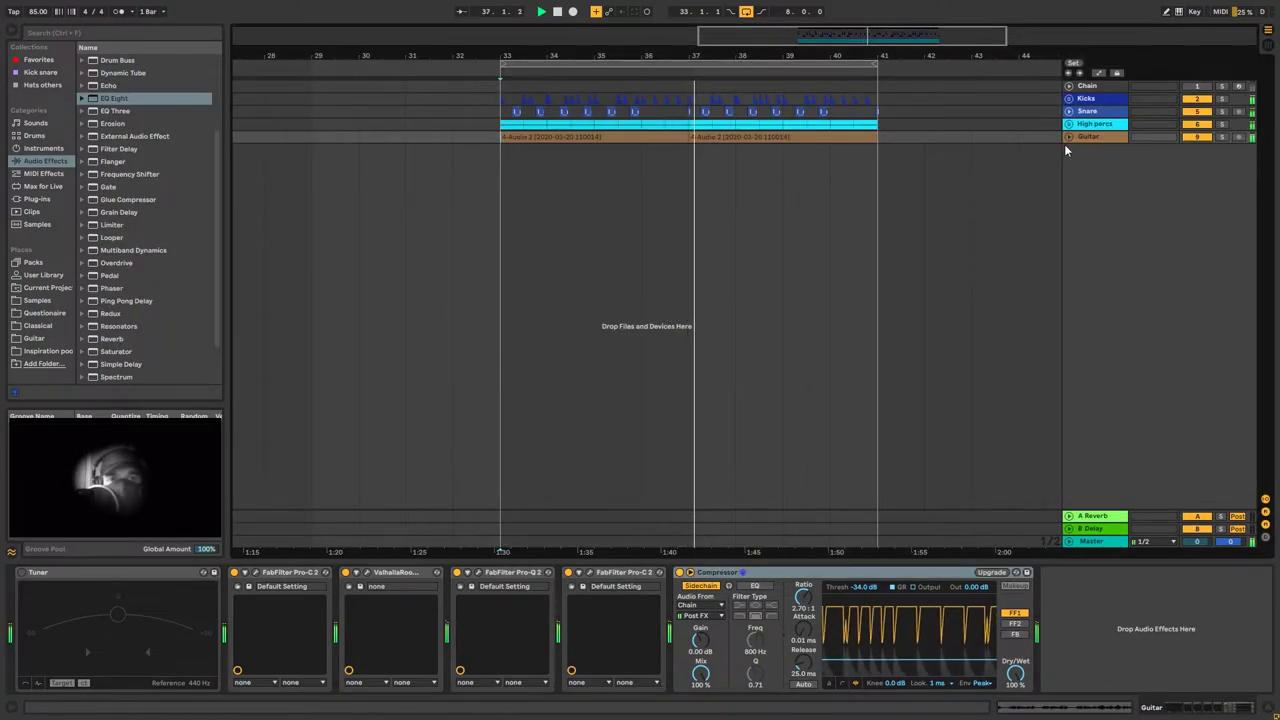
# Duplicate the Guitar track and record a new guitar part on the copy over the looped bars 33 to 41
pyautogui.press('space')
pyautogui.click(1103, 138)
pyautogui.hotkey('ctrl', 'd')
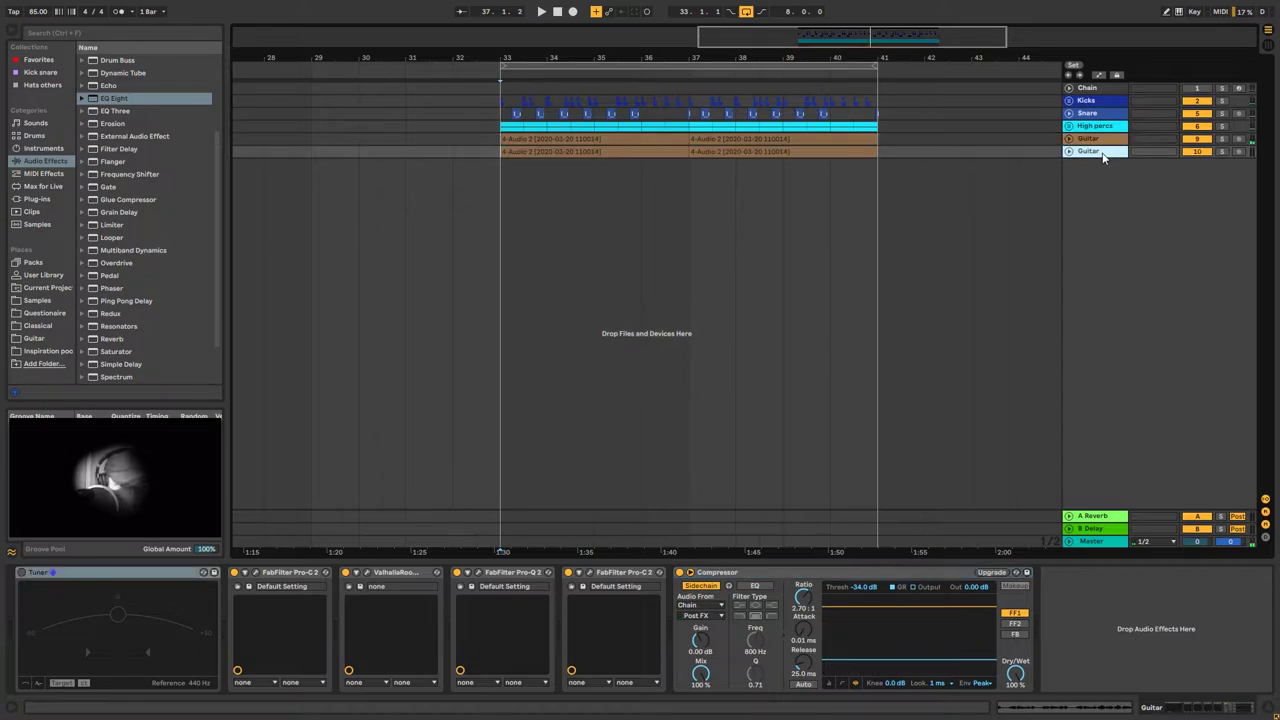
pyautogui.click(1069, 152)
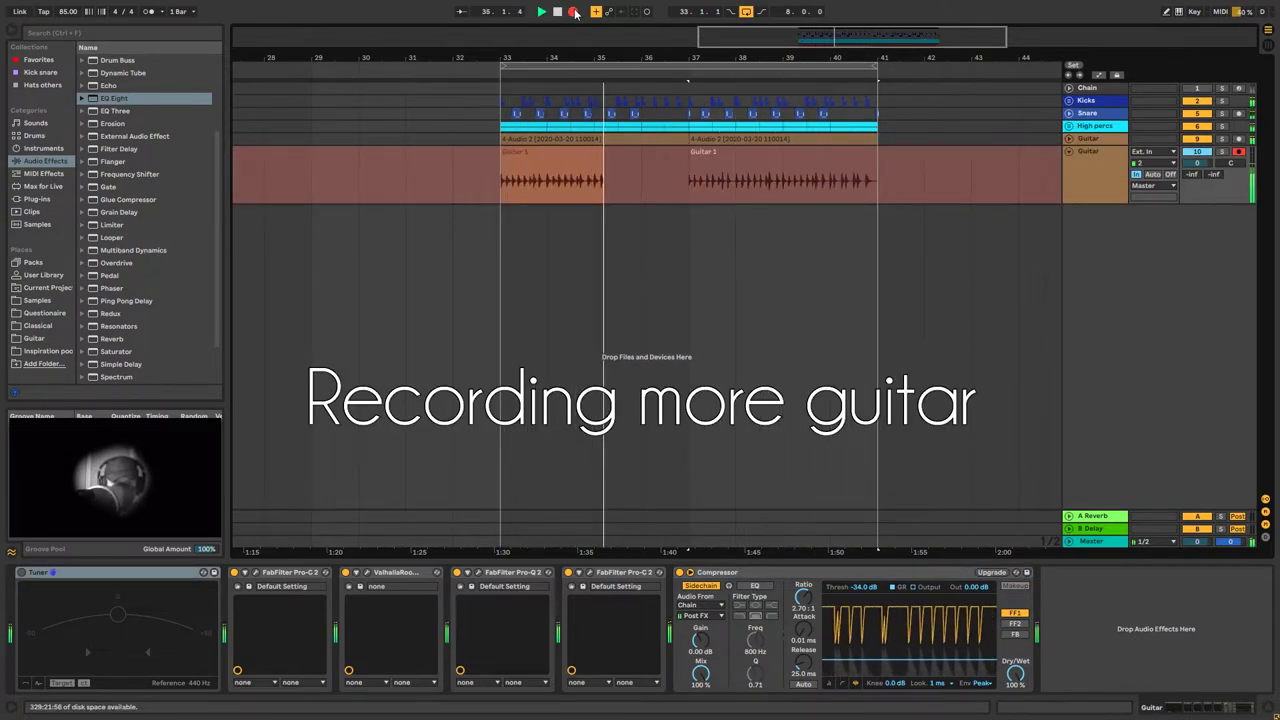
pyautogui.press('space')
# Duplicate the newly recorded Guitar track and delete the copied audio from the duplicate
pyautogui.click(1088, 171)
pyautogui.hotkey('ctrl', 'd')
pyautogui.click(723, 233)
pyautogui.press('Delete')
pyautogui.press('space')
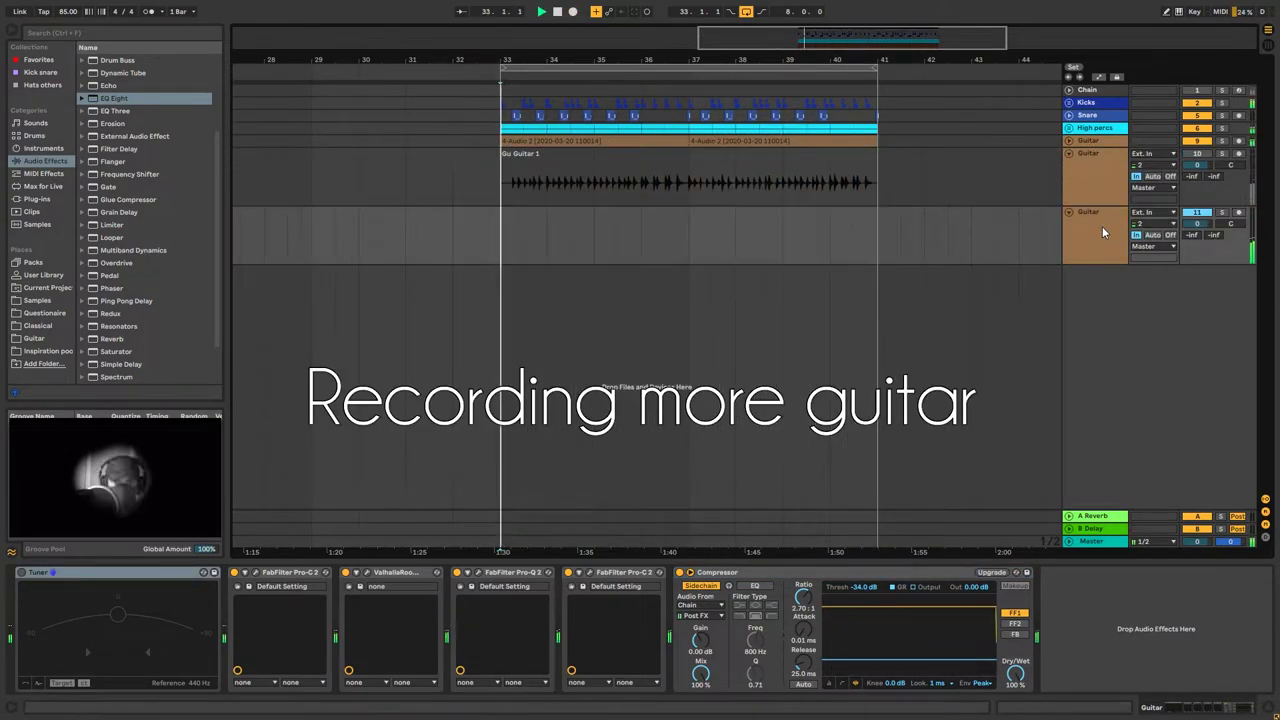
pyautogui.click(572, 11)
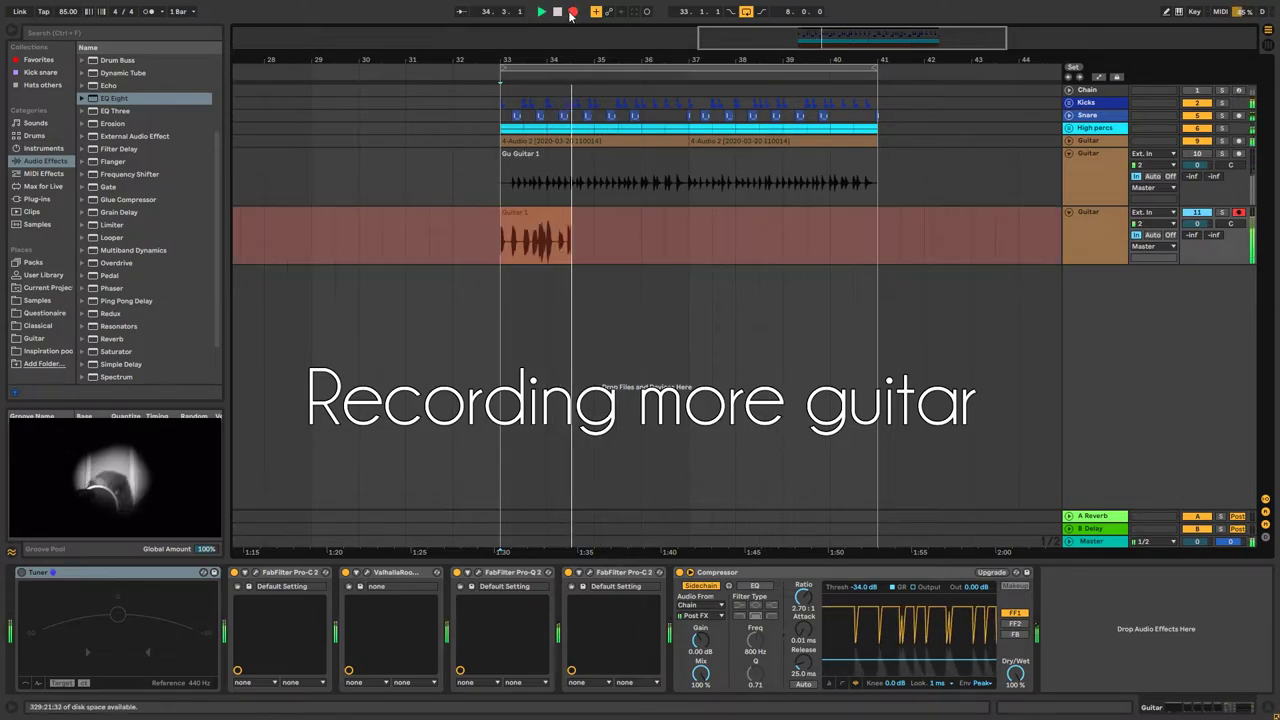
pyautogui.press('space')
pyautogui.press('Delete')
# Set the upper expanded Guitar track's monitoring to Auto and its volume to -5.3 dB, and record a new take on the track below
pyautogui.click(572, 11)
pyautogui.click(1153, 176)
pyautogui.moveTo(1197, 165); pyautogui.dragTo(1197, 185)
pyautogui.press('space')
pyautogui.press('Delete')
pyautogui.press('space')
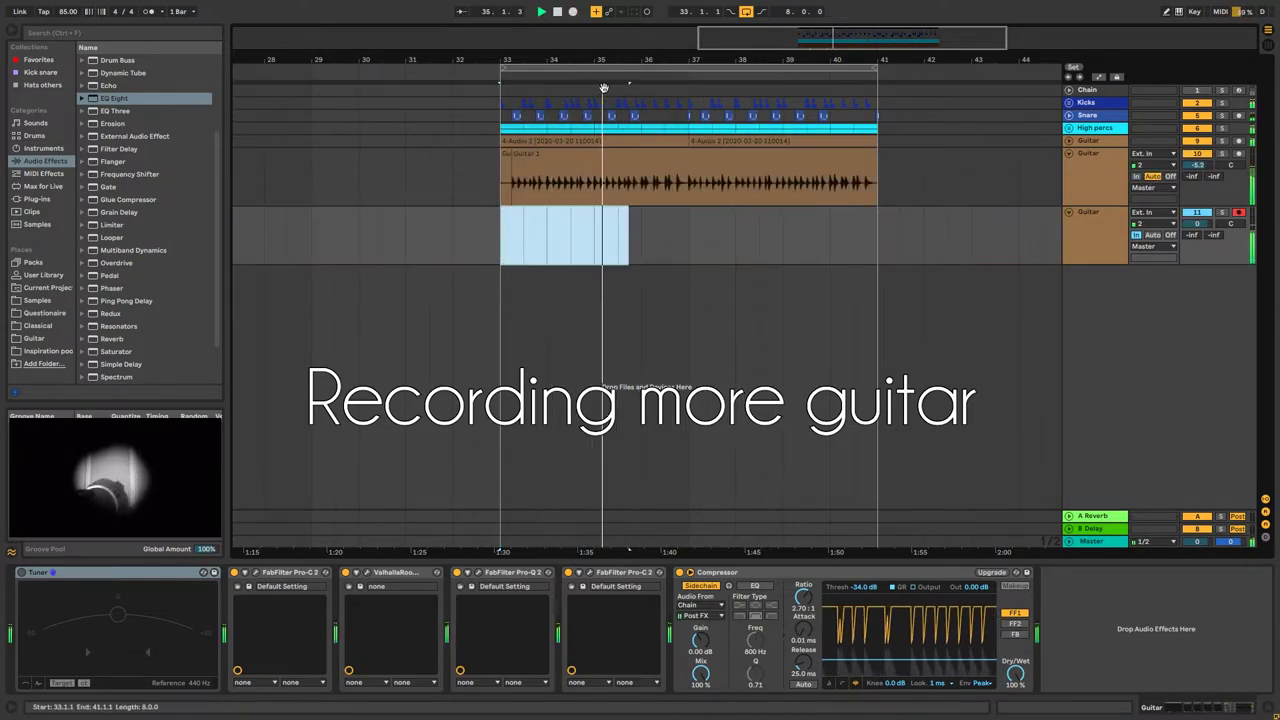
pyautogui.click(573, 12)
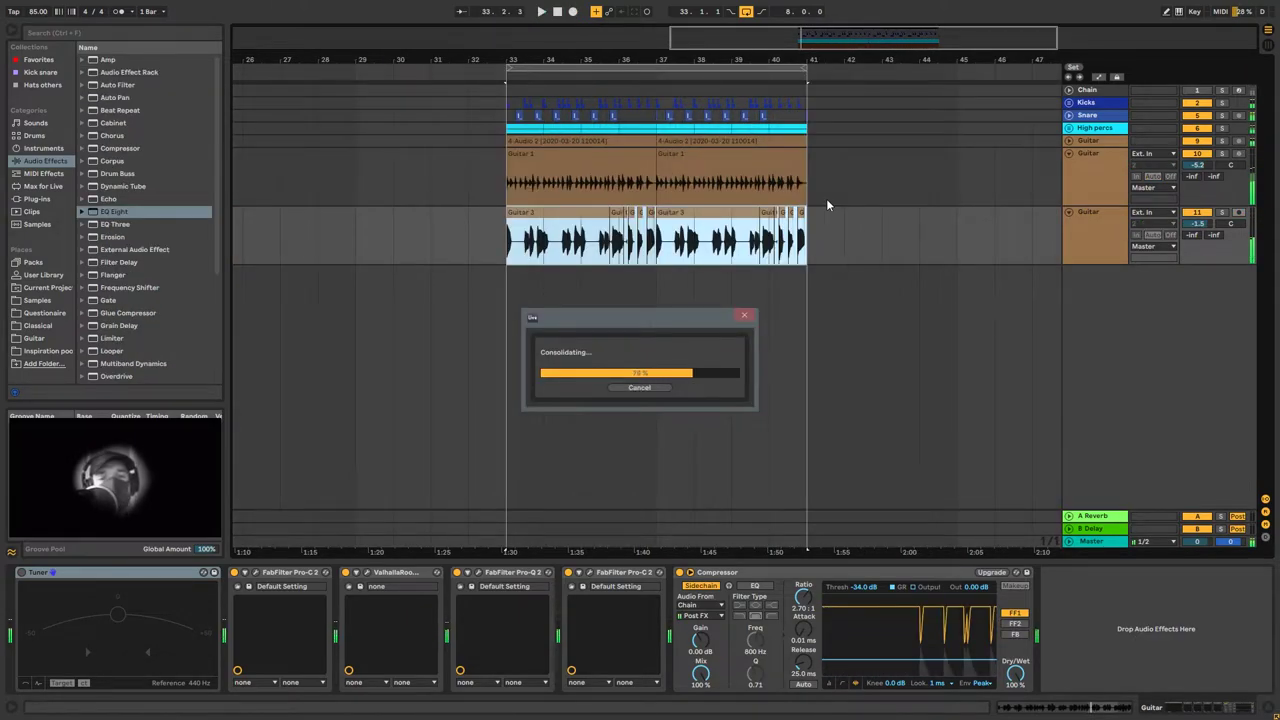
# Duplicate the Guitar track holding the consolidated take and transpose the copied clip down 12 semitones
pyautogui.click(1097, 244)
pyautogui.hotkey('ctrl', 'd')
pyautogui.click(703, 306)
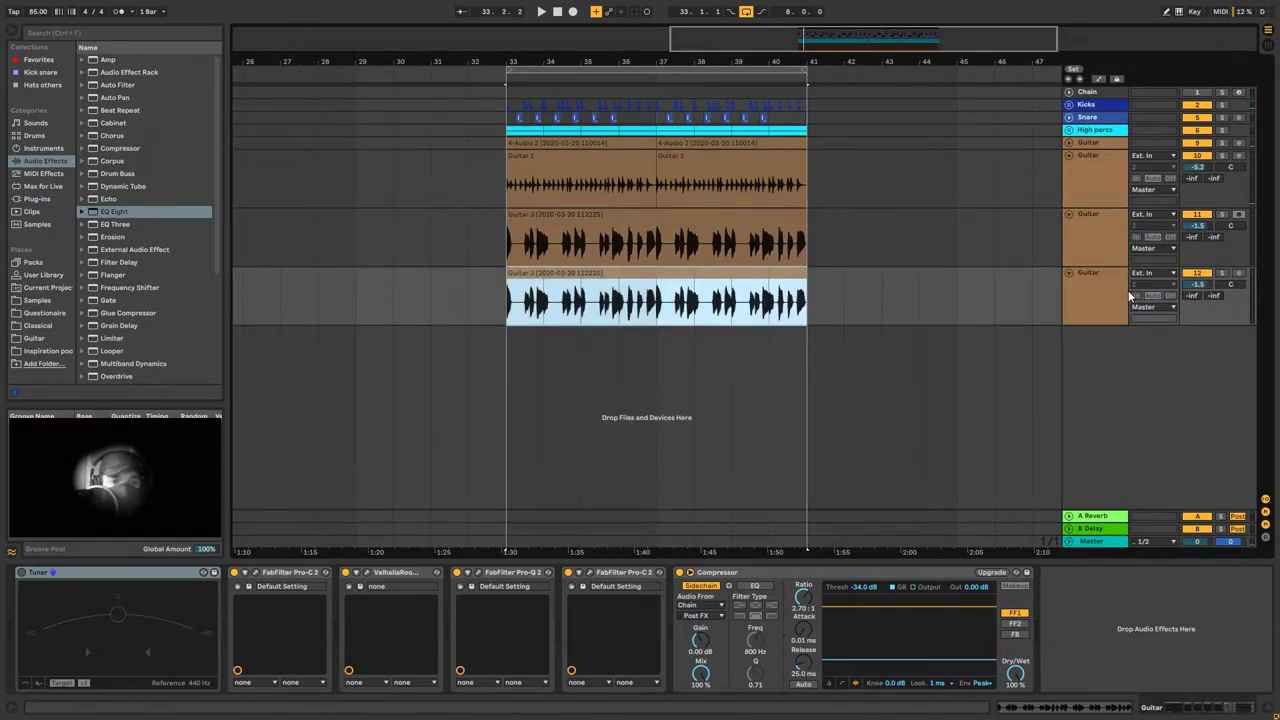
pyautogui.rightClick(1078, 290)
pyautogui.click(1113, 704)
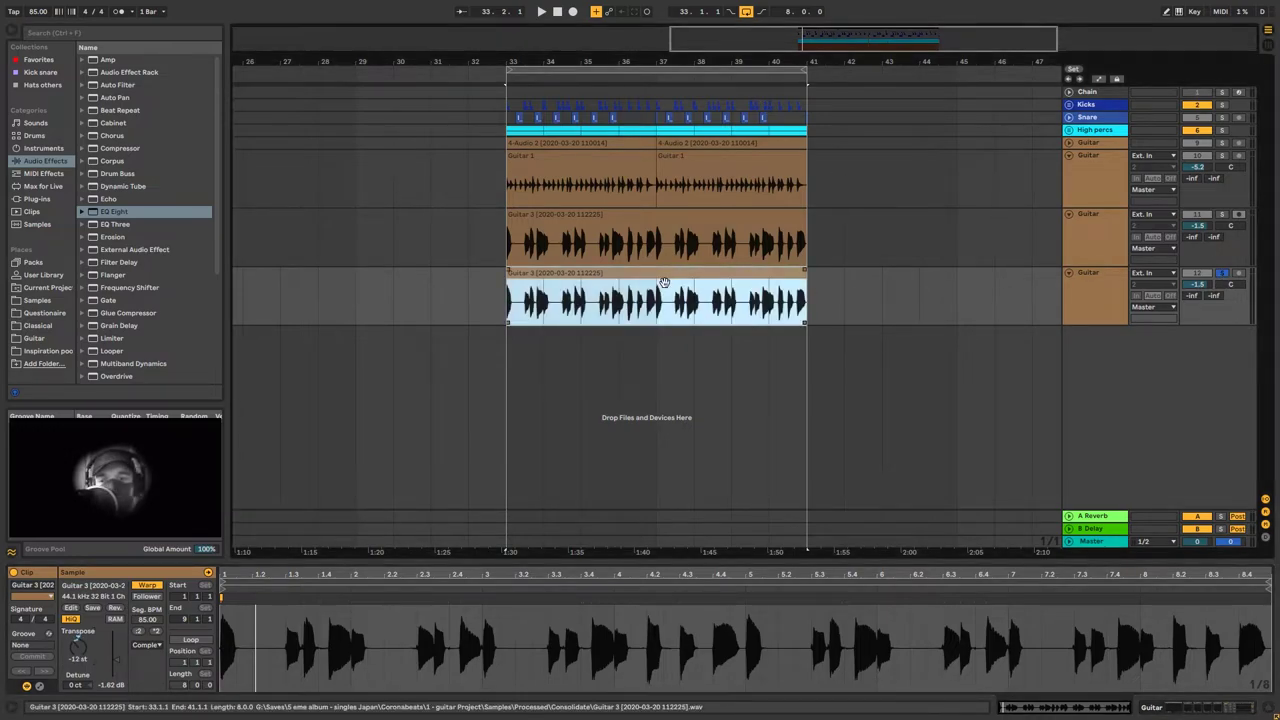
# Play back the soloed, transposed guitar and move the low cut in its FabFilter Pro-Q 2 to just below 50 Hz
pyautogui.press('space')
pyautogui.hotkey('shift', 'Tab')
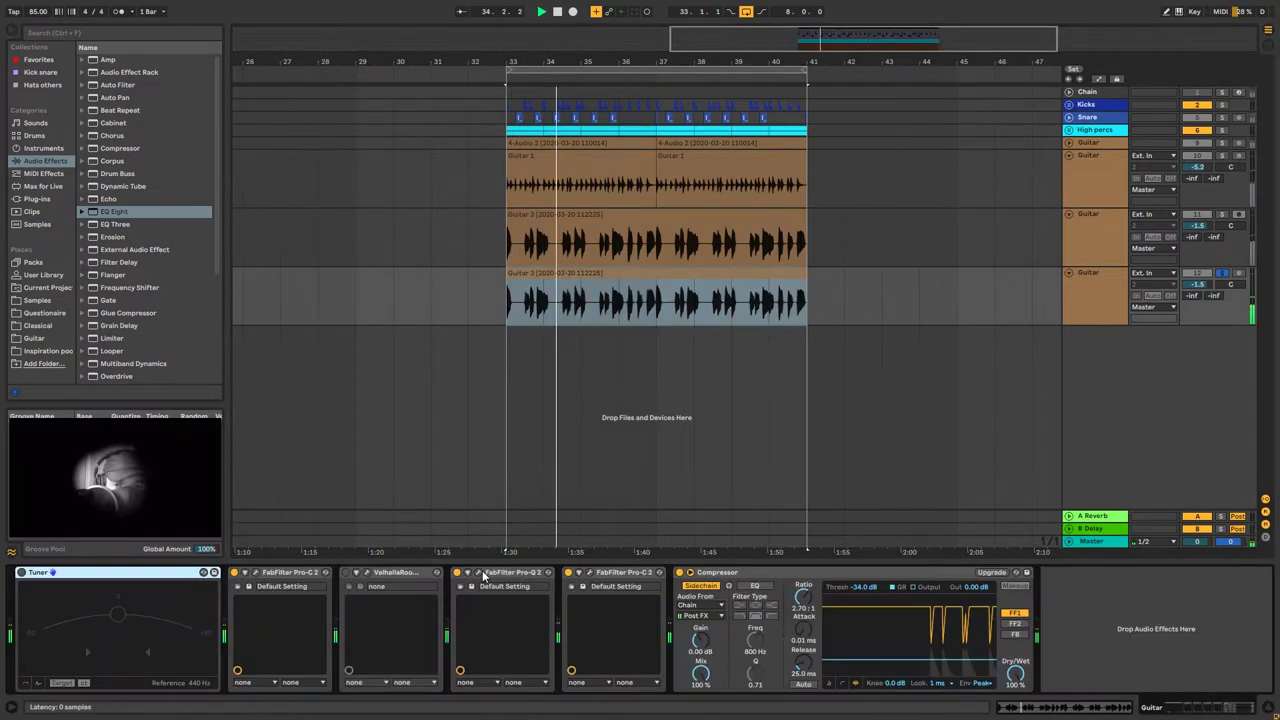
pyautogui.click(478, 573)
pyautogui.moveTo(576, 270); pyautogui.dragTo(524, 243)
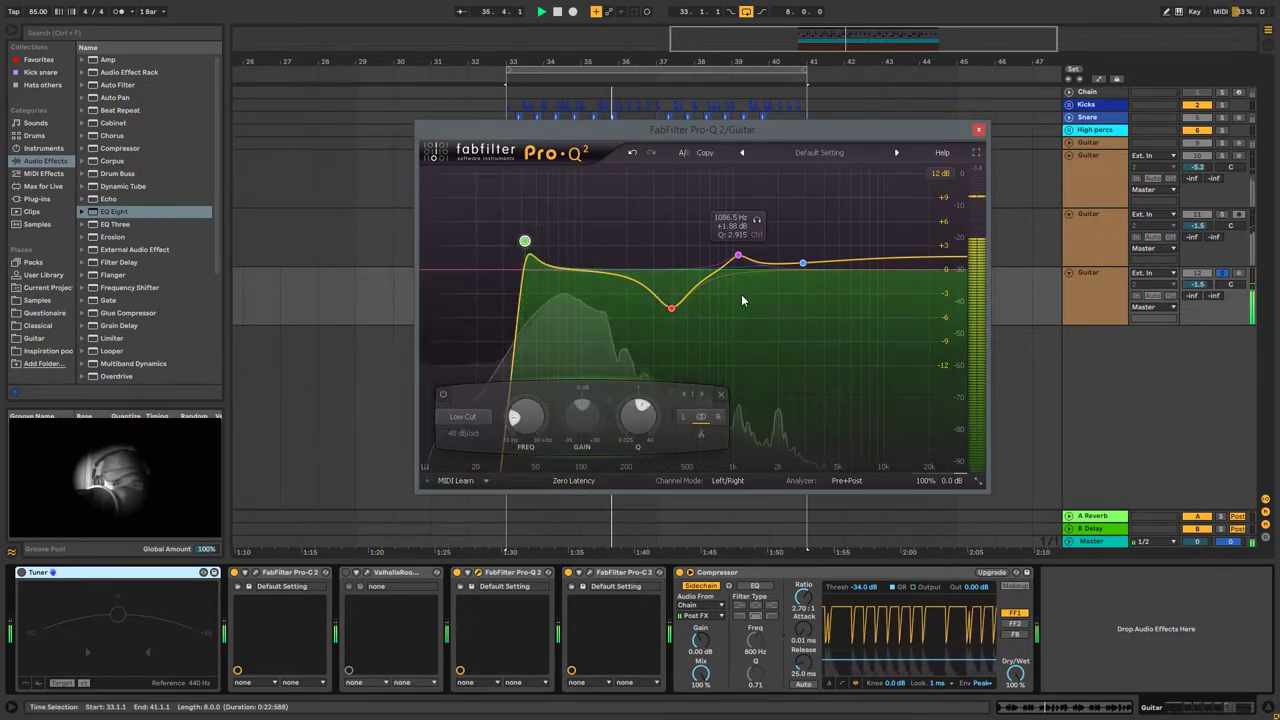
# Deepen the low-mid dip in Pro-Q 2 and turn the bell near 1 kHz and the high shelf into cuts
pyautogui.moveTo(671, 307); pyautogui.dragTo(647, 326)
pyautogui.moveTo(739, 256); pyautogui.dragTo(732, 305)
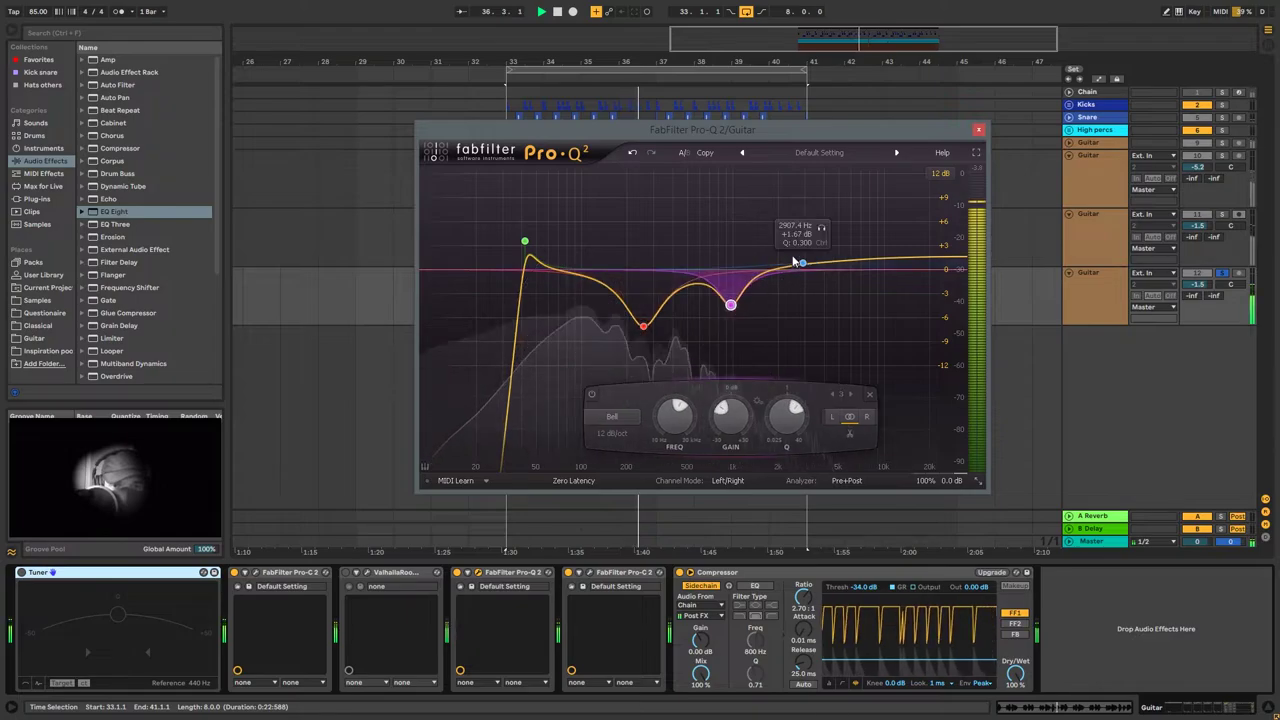
pyautogui.moveTo(801, 263); pyautogui.dragTo(732, 344)
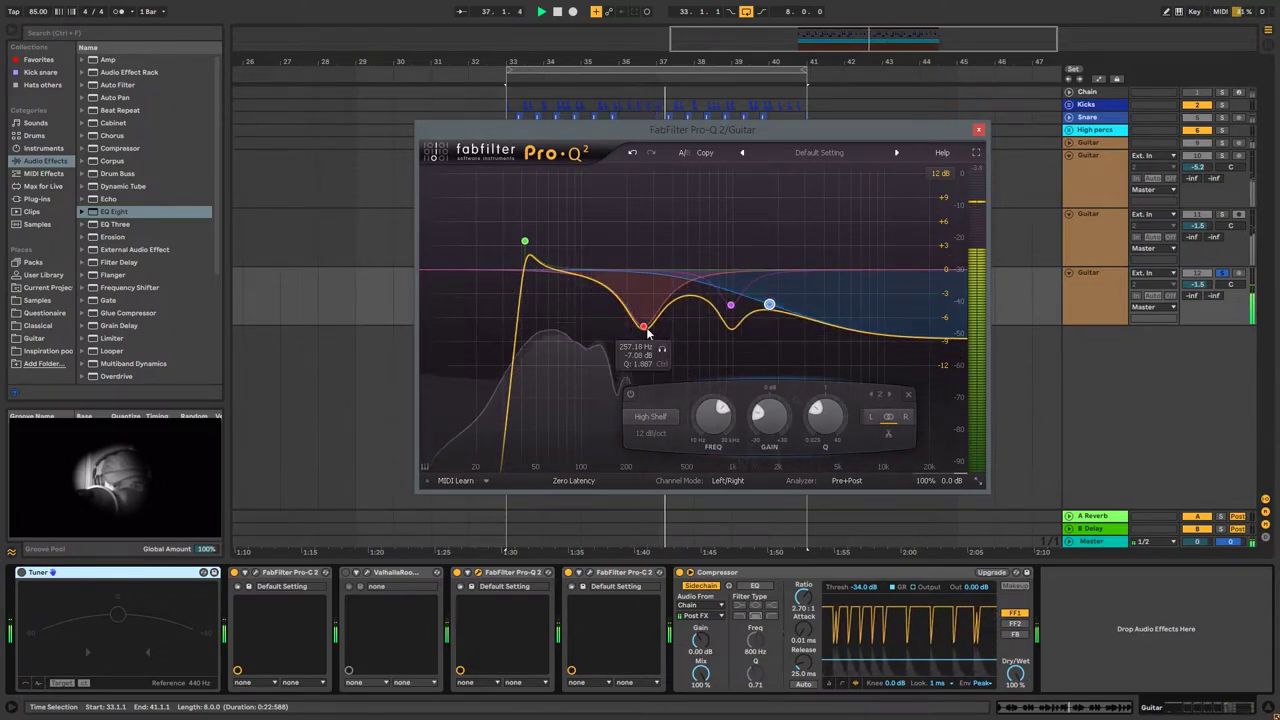
pyautogui.moveTo(644, 328); pyautogui.dragTo(621, 346)
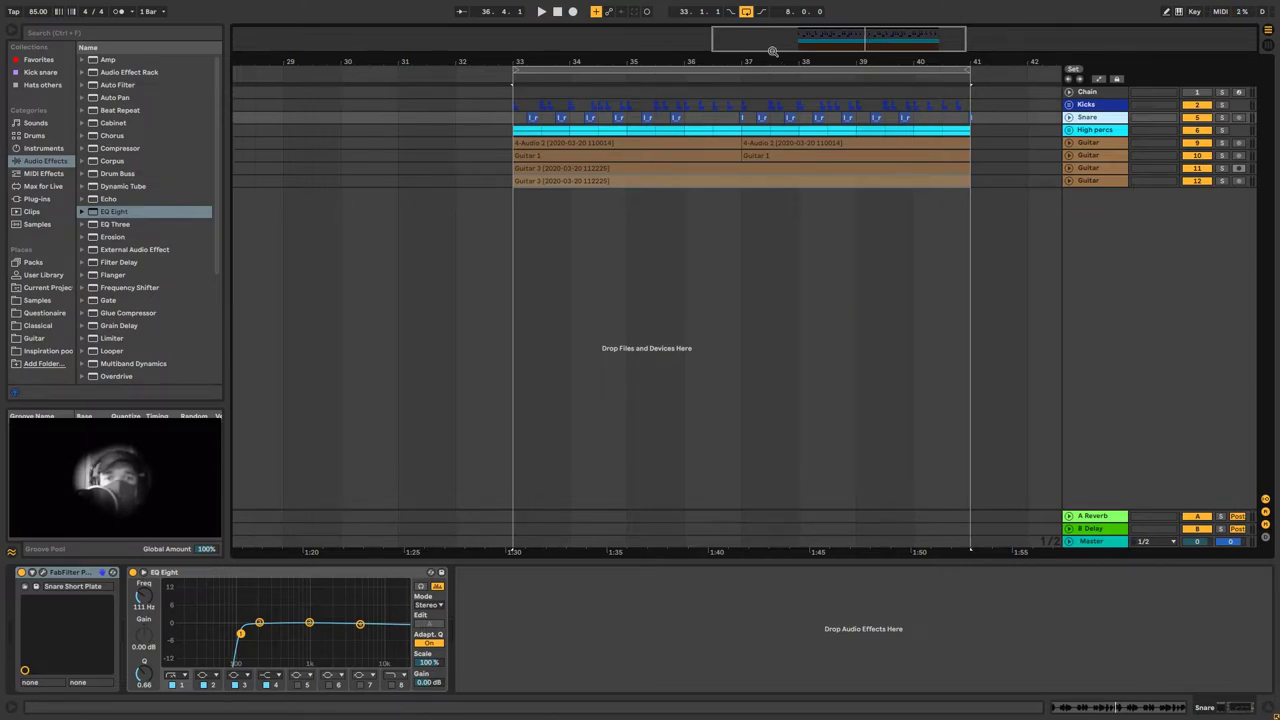
pyautogui.moveTo(773, 51); pyautogui.dragTo(777, 33)
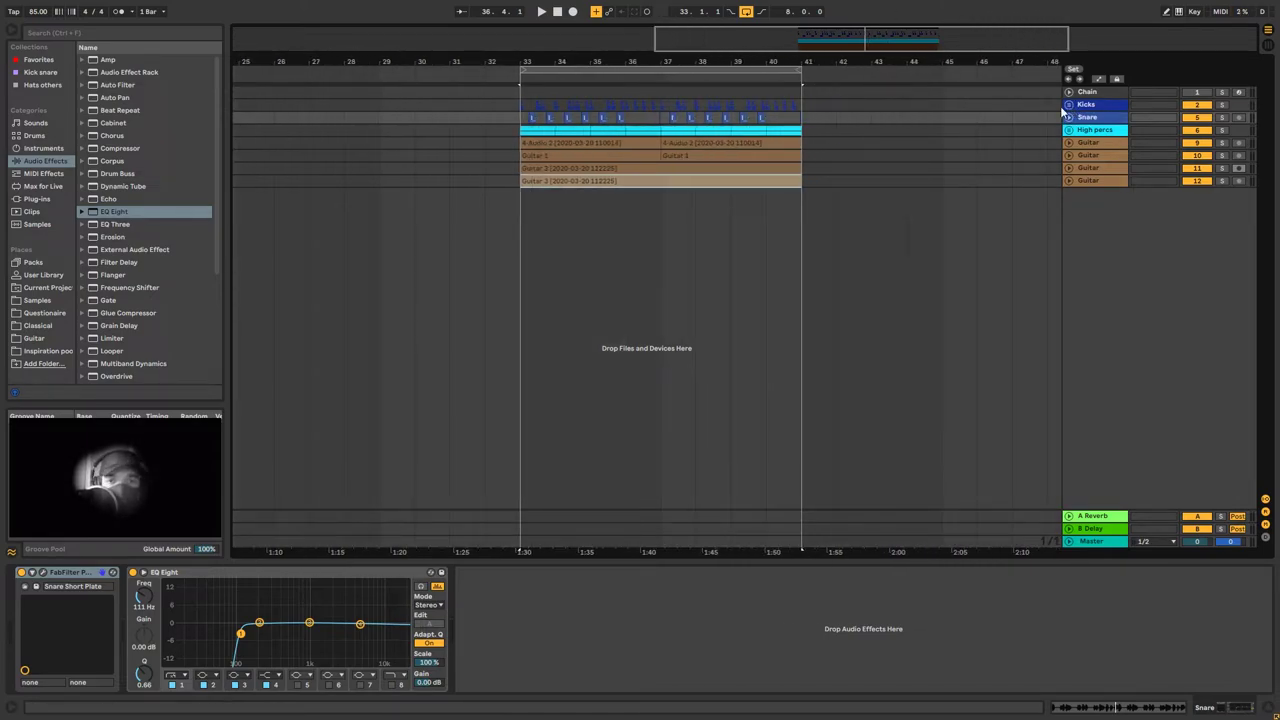